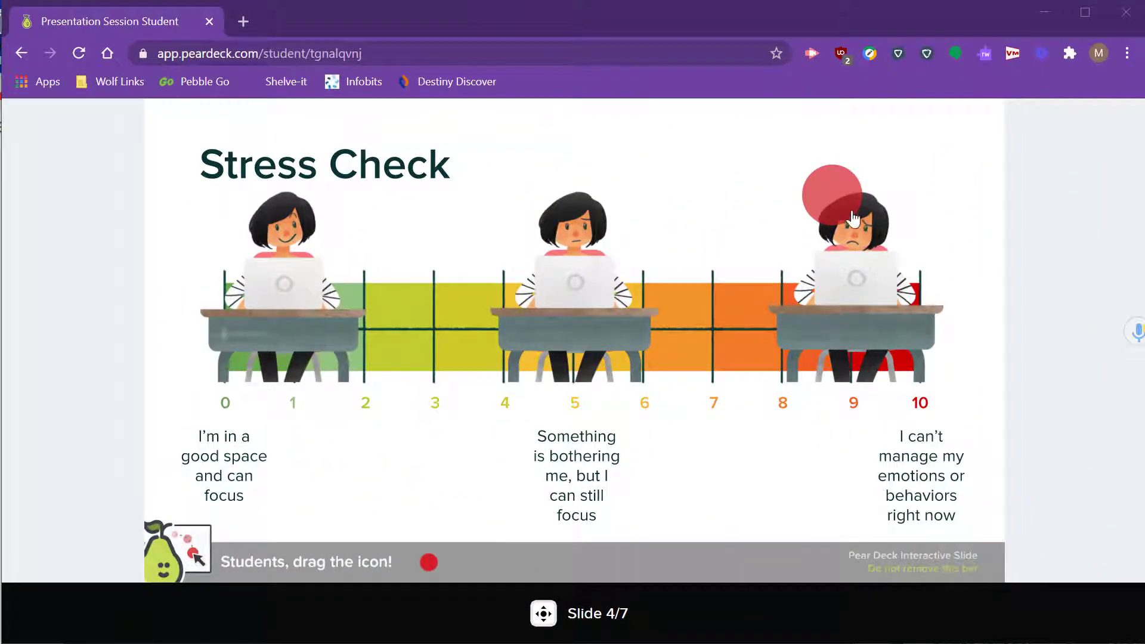
In the student demos, mark stress at about 3 and draw a vertical line at x = 2.
drag(853, 219, 458, 308)
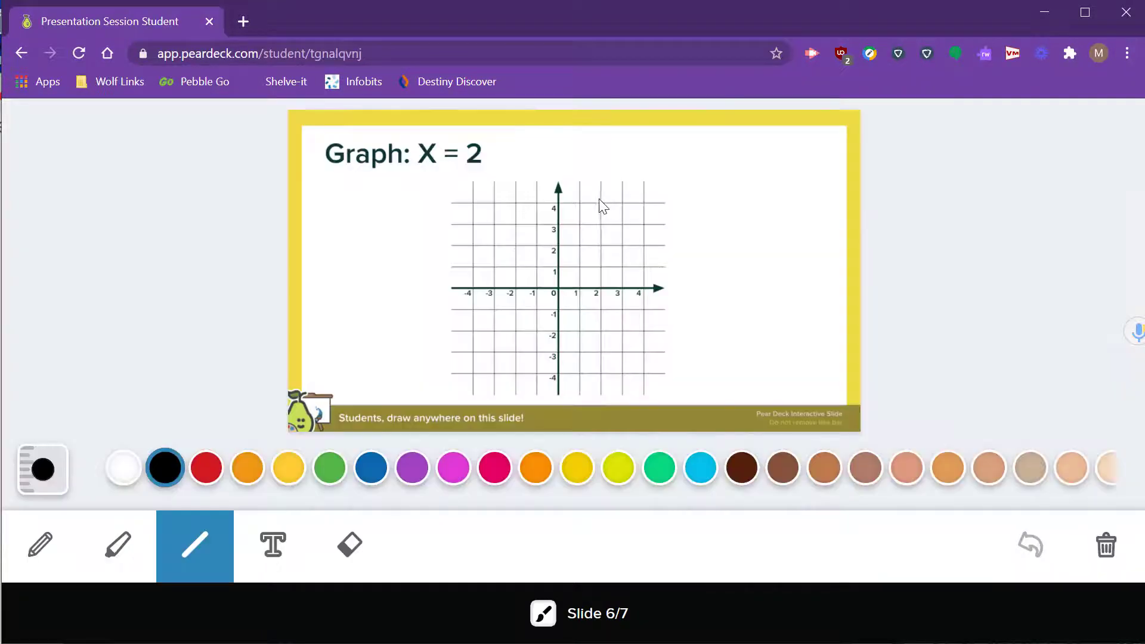
drag(599, 196, 604, 377)
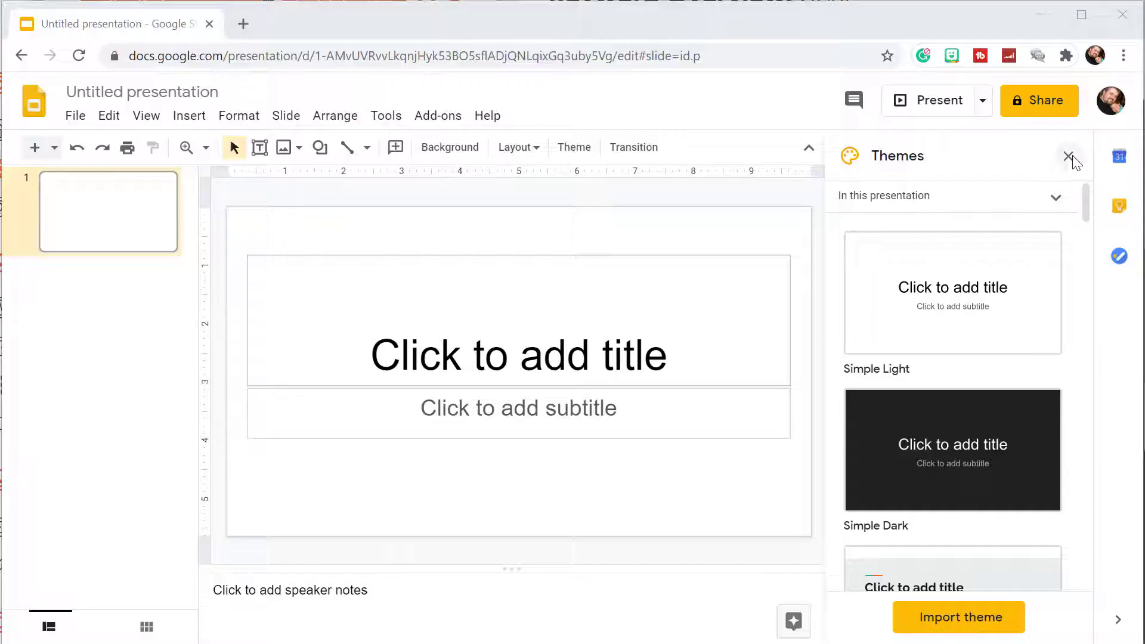
Search the add-ons store for 'Pear Deck' and install Pear Deck for Google Slides.
click(1069, 155)
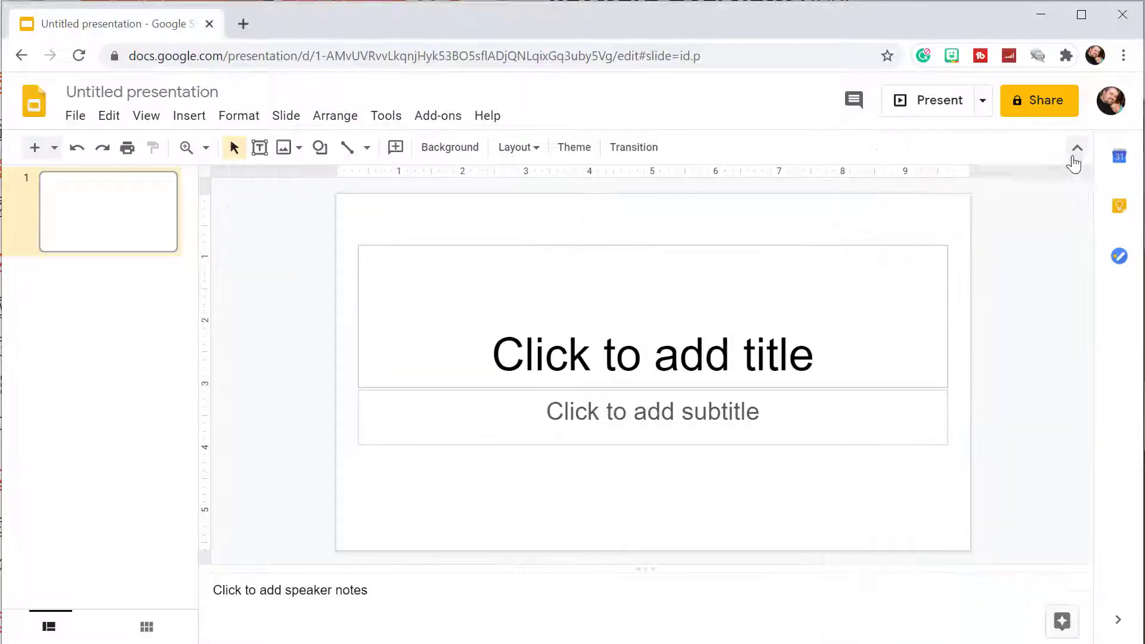
click(443, 122)
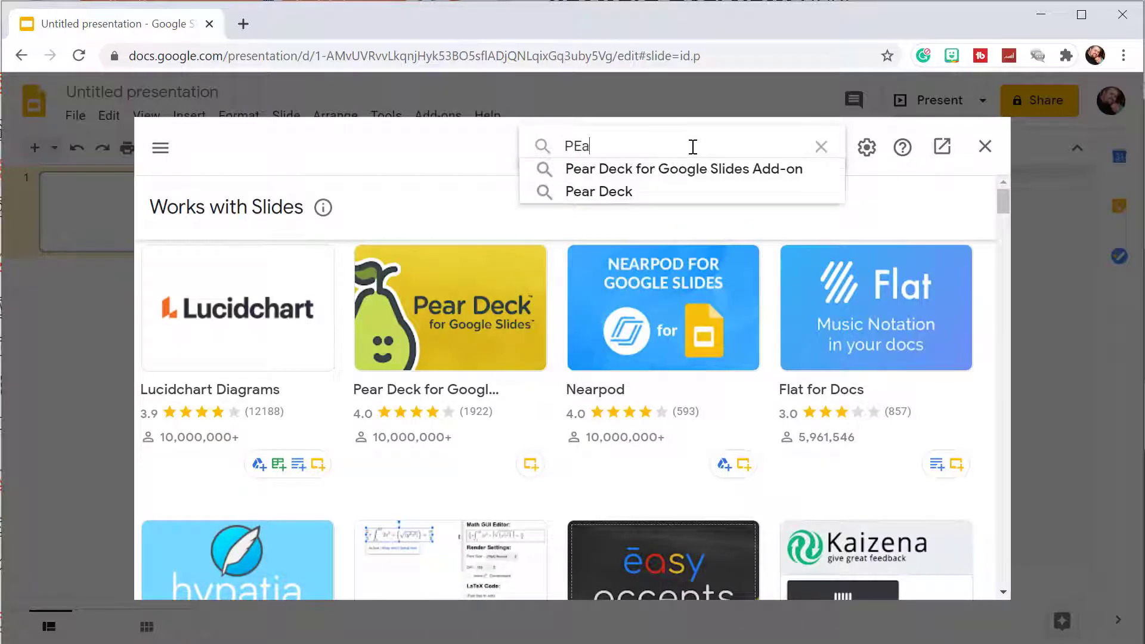
key(BackSpace)
key(BackSpace)
key(BackSpace)
text(Pear Deck)
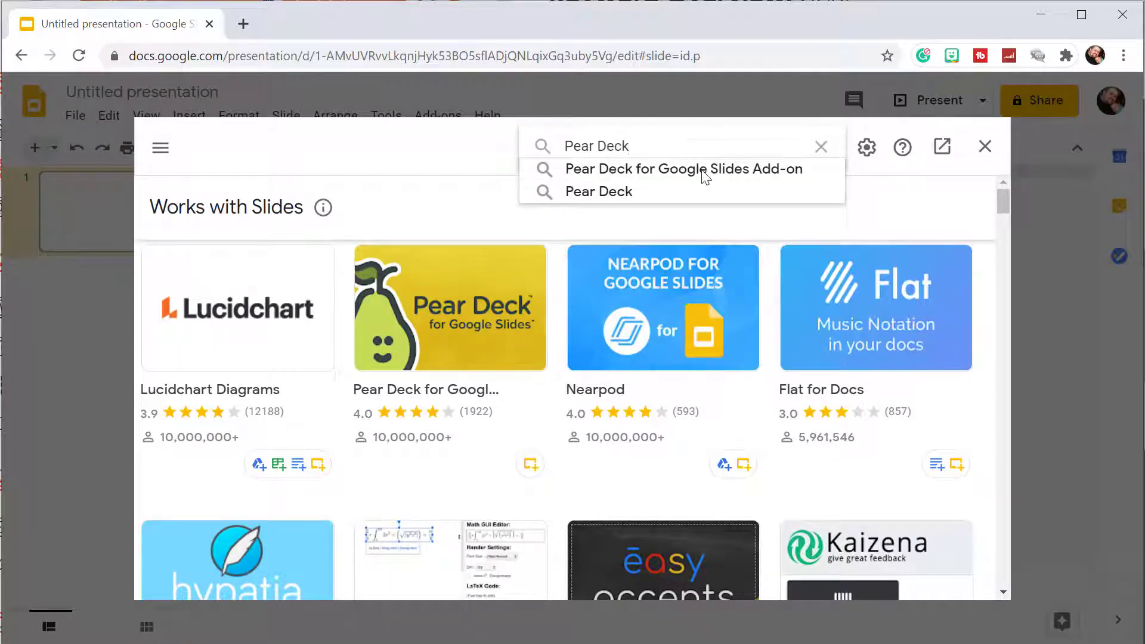
click(709, 170)
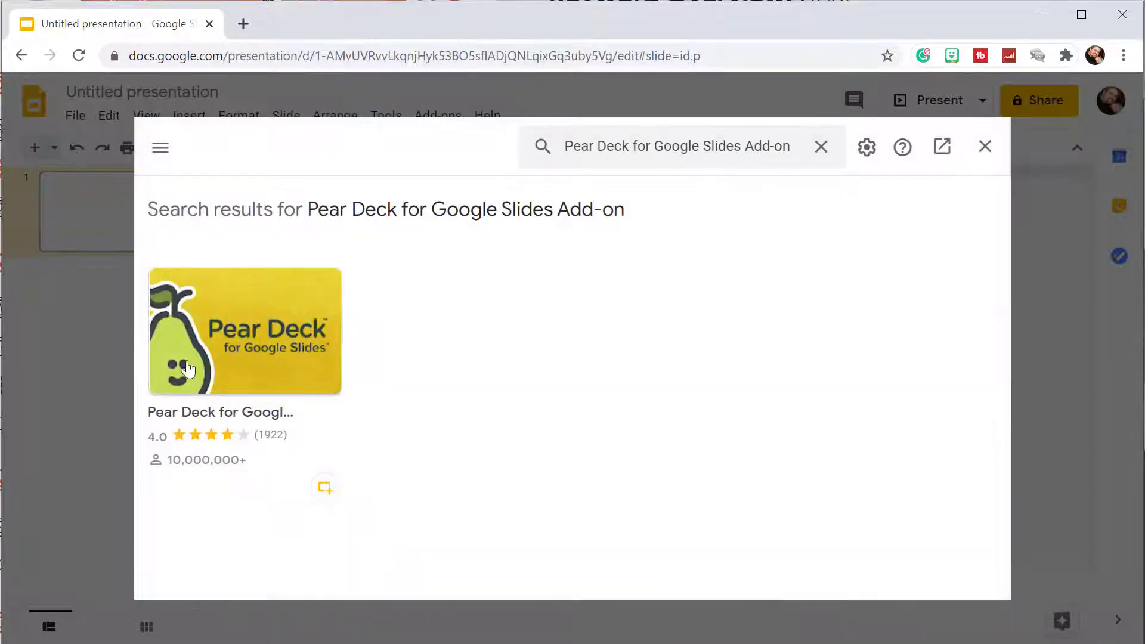
click(187, 369)
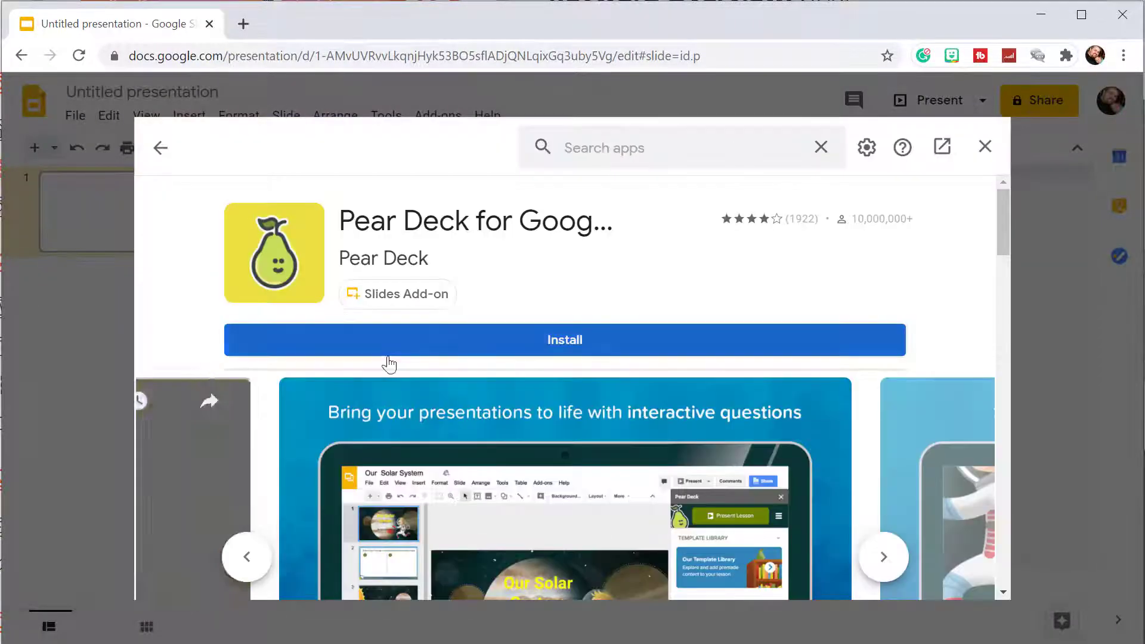
click(640, 352)
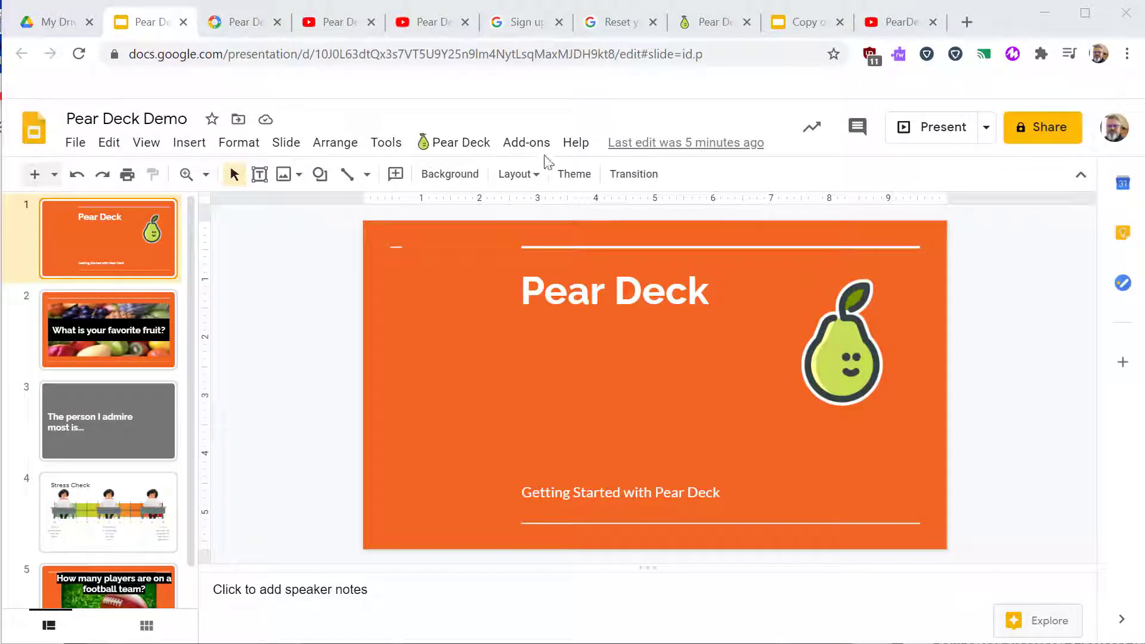
Launch the Pear Deck for Google Slides add-on and grant it permission to run.
click(536, 146)
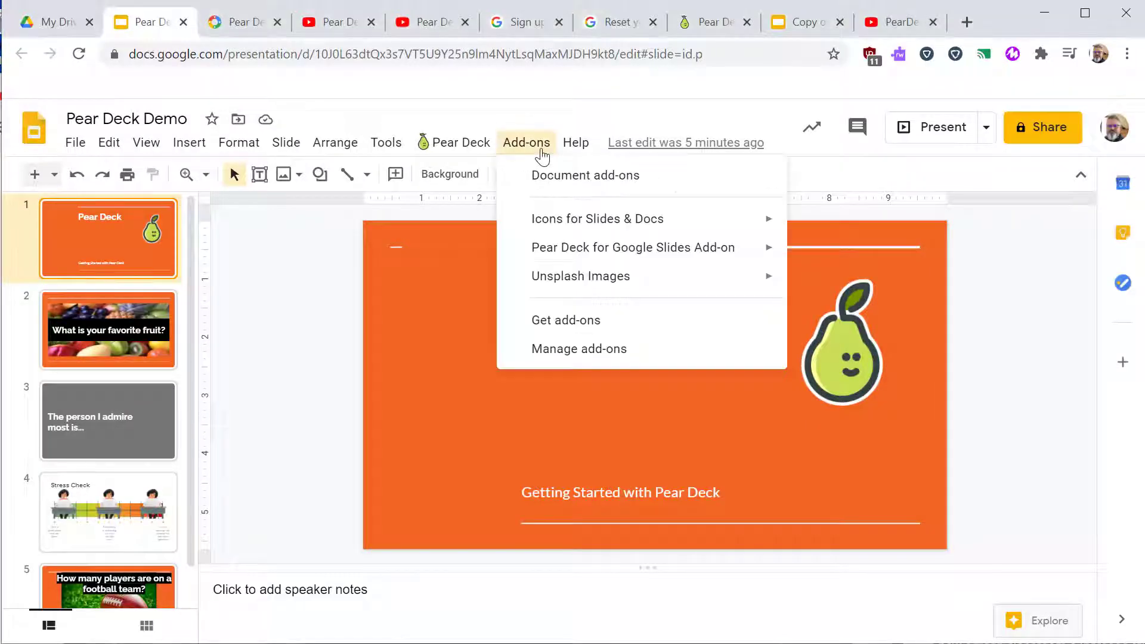
mouse_move(682, 255)
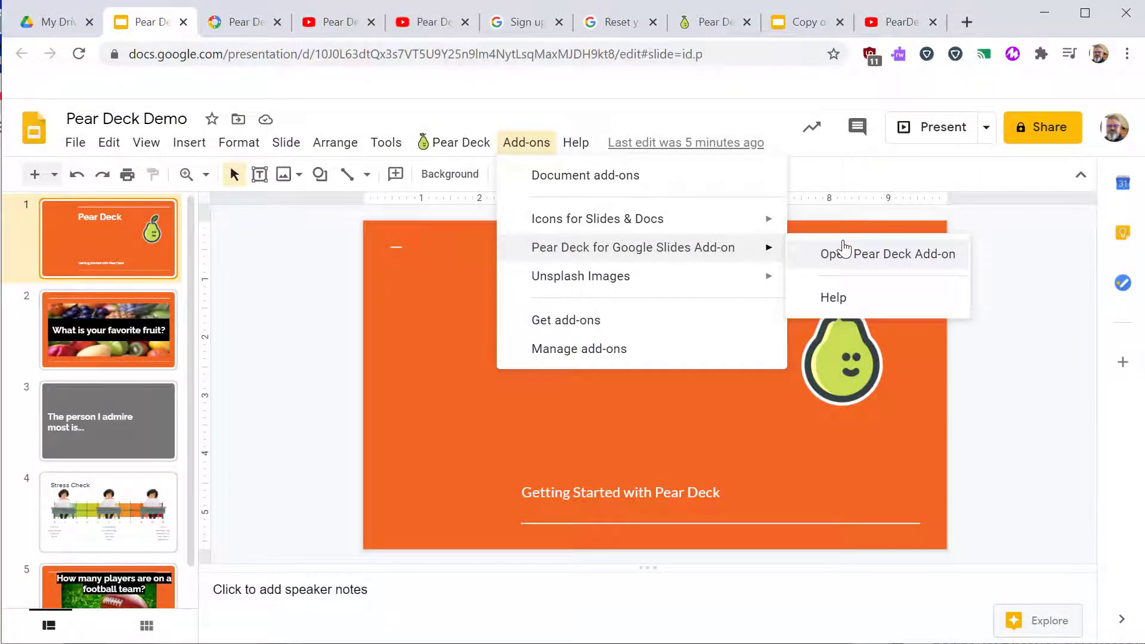
click(854, 254)
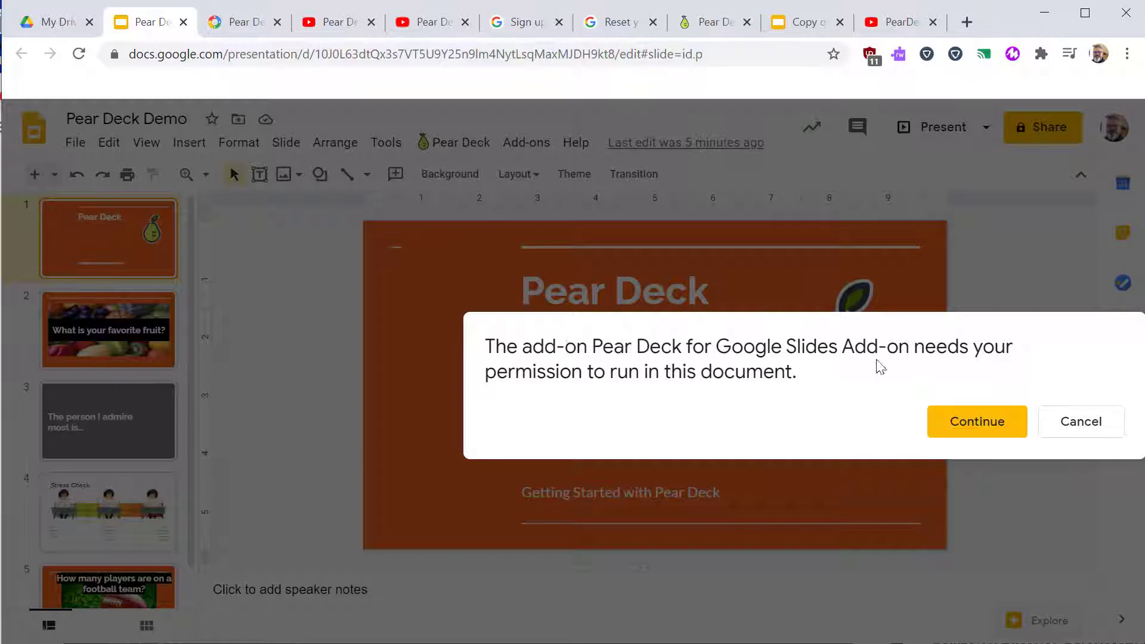
click(1004, 429)
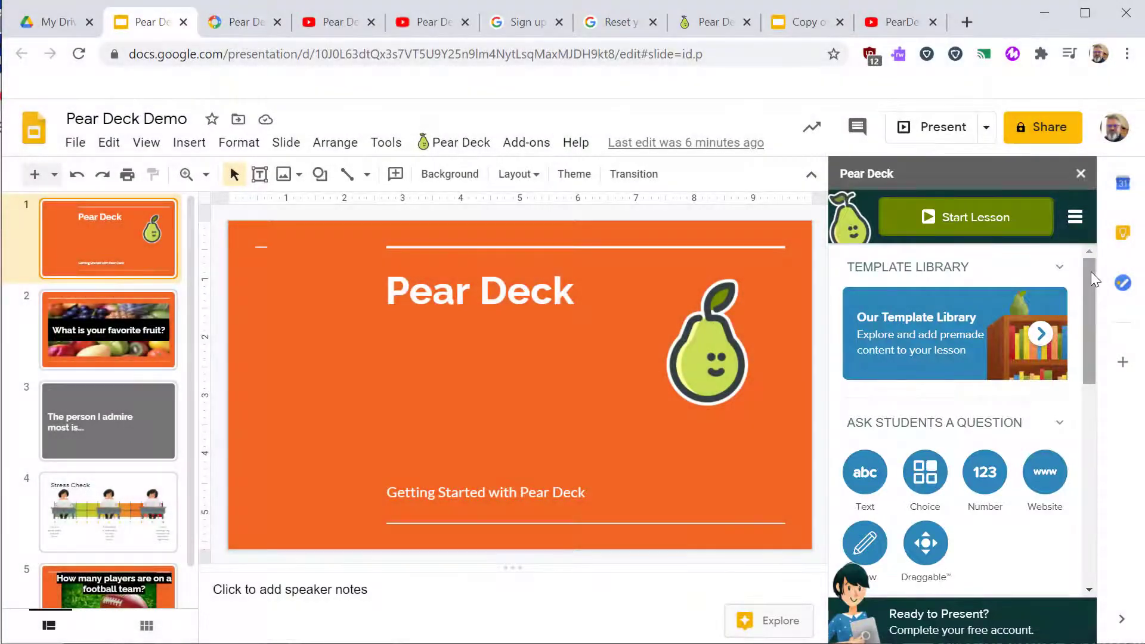
On slide 2, 'What is your favorite fruit?', choose Pear Deck's Choice question type.
drag(1090, 271, 1087, 301)
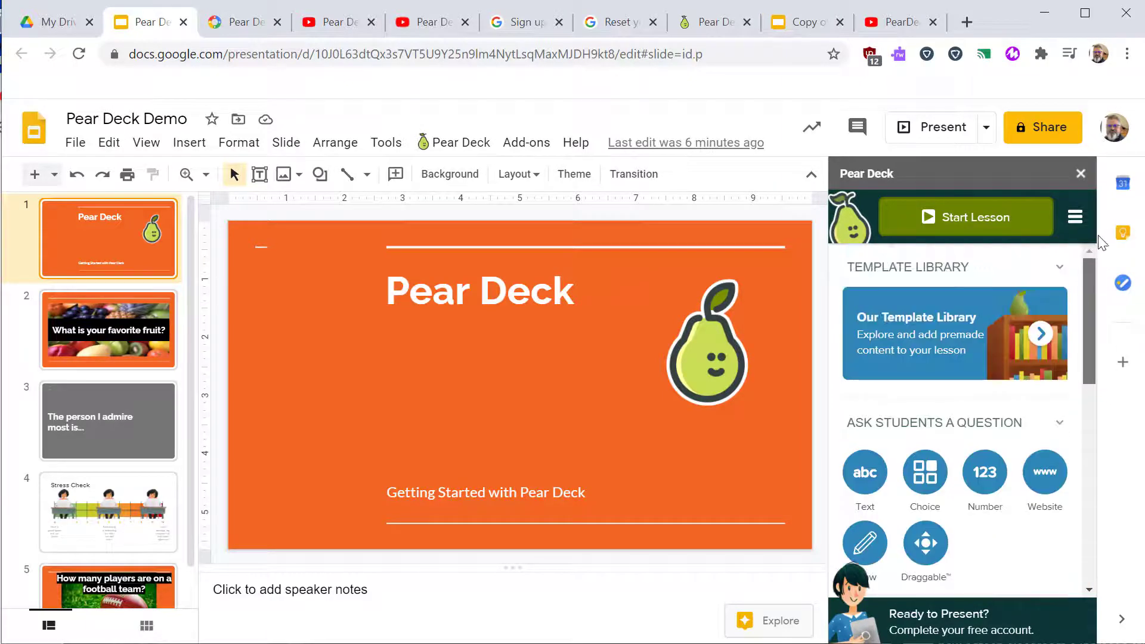
click(109, 309)
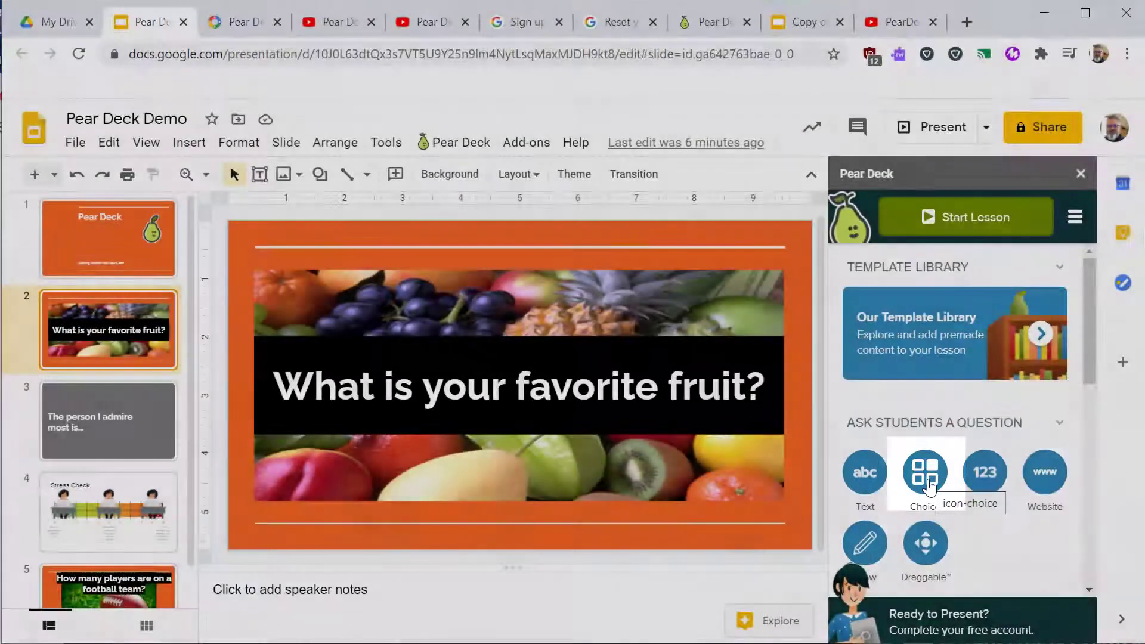
click(929, 486)
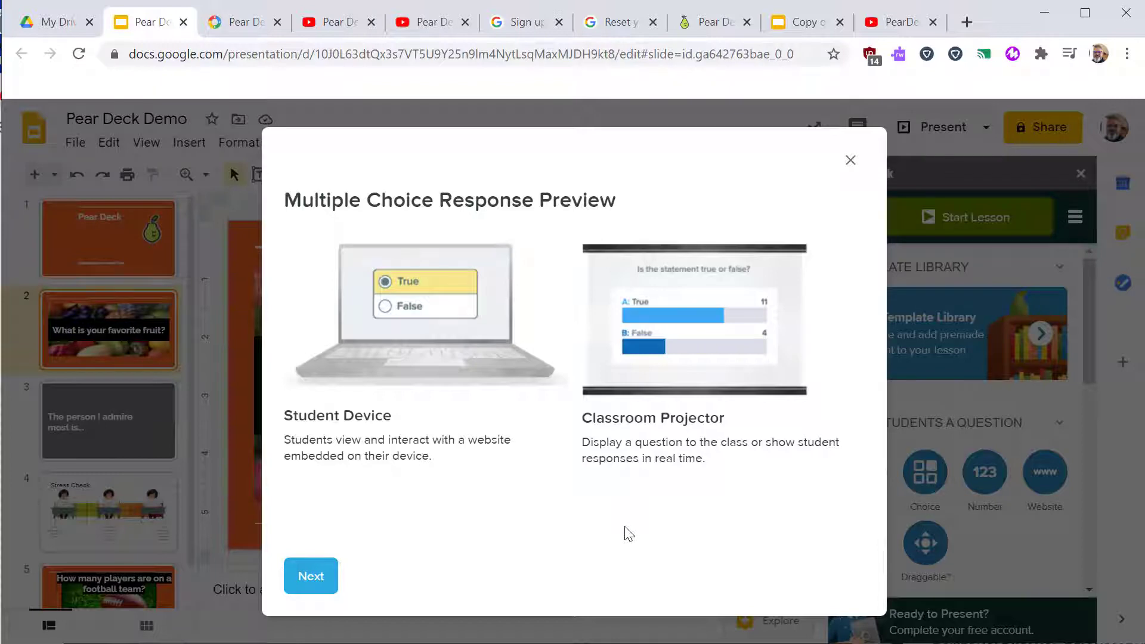
Enter Apple, Orange and Banana as answer choices A–C.
click(310, 576)
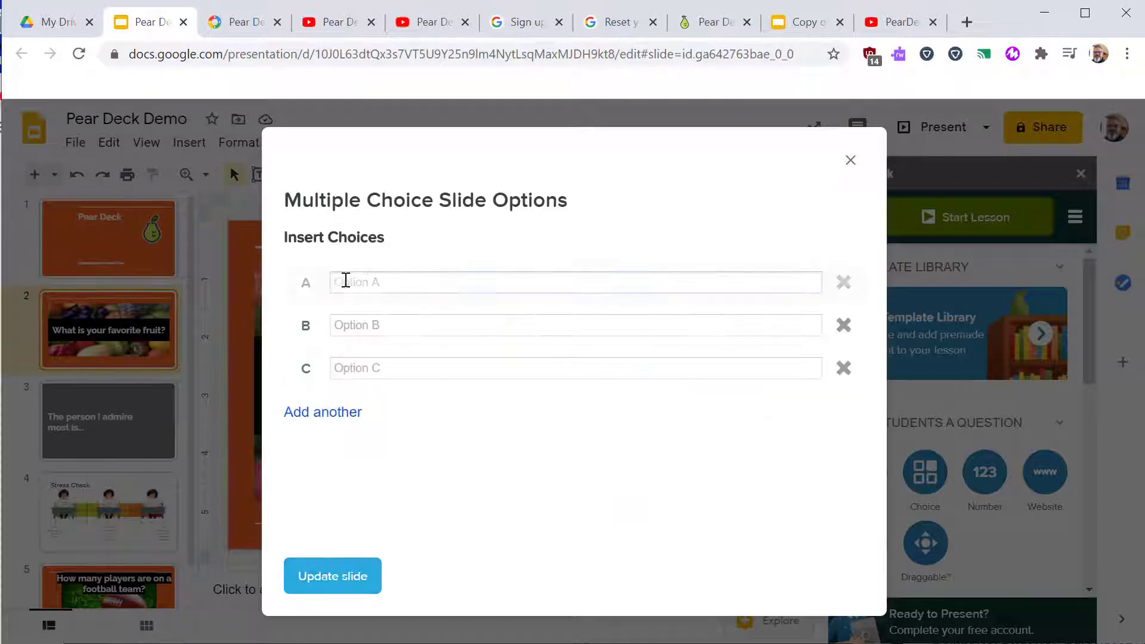
text(Apple)
key(Tab)
text(Orange)
key(Tab)
text(Banana)
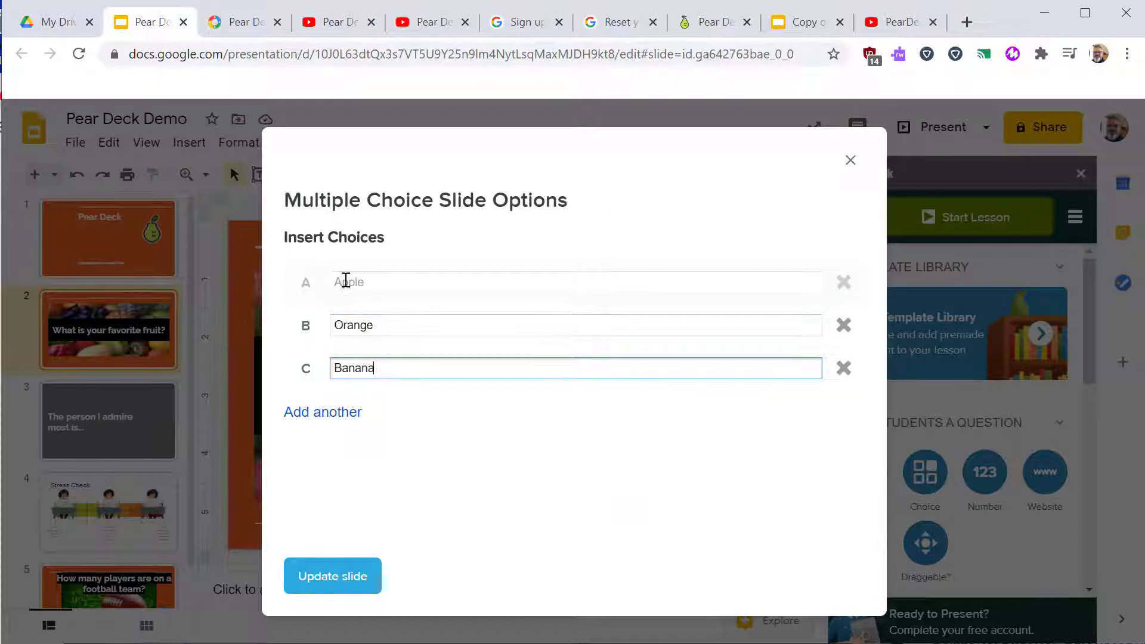
Add Grapes as choice D, add then remove Cabbage, and update the slide.
click(325, 412)
key(Tab)
text(Grapes)
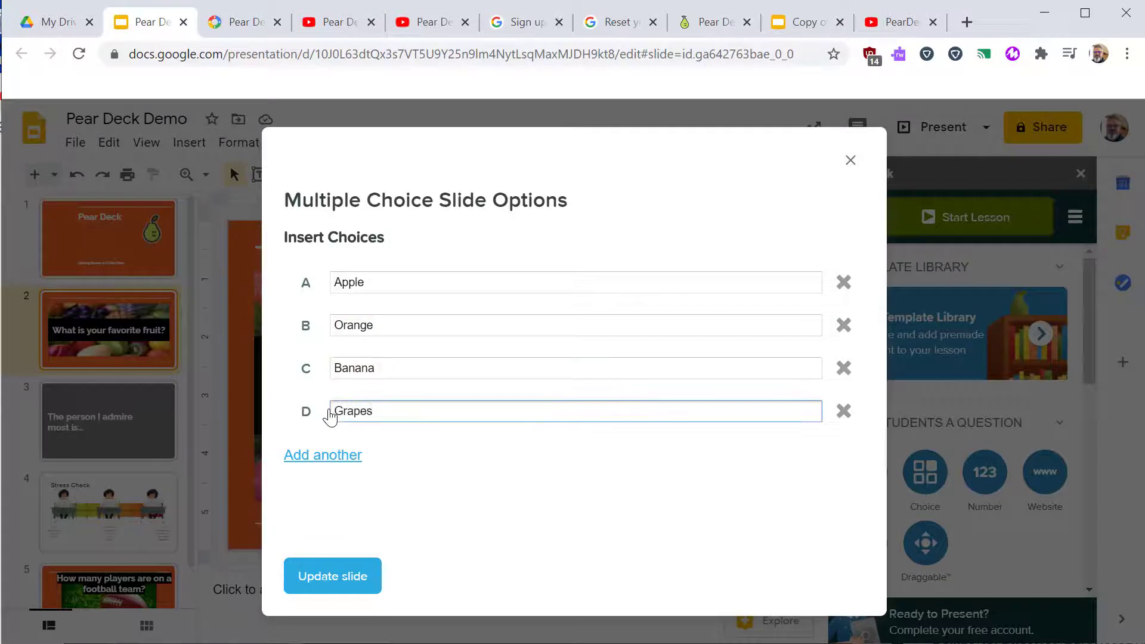
click(326, 455)
key(Tab)
text(Cabbage)
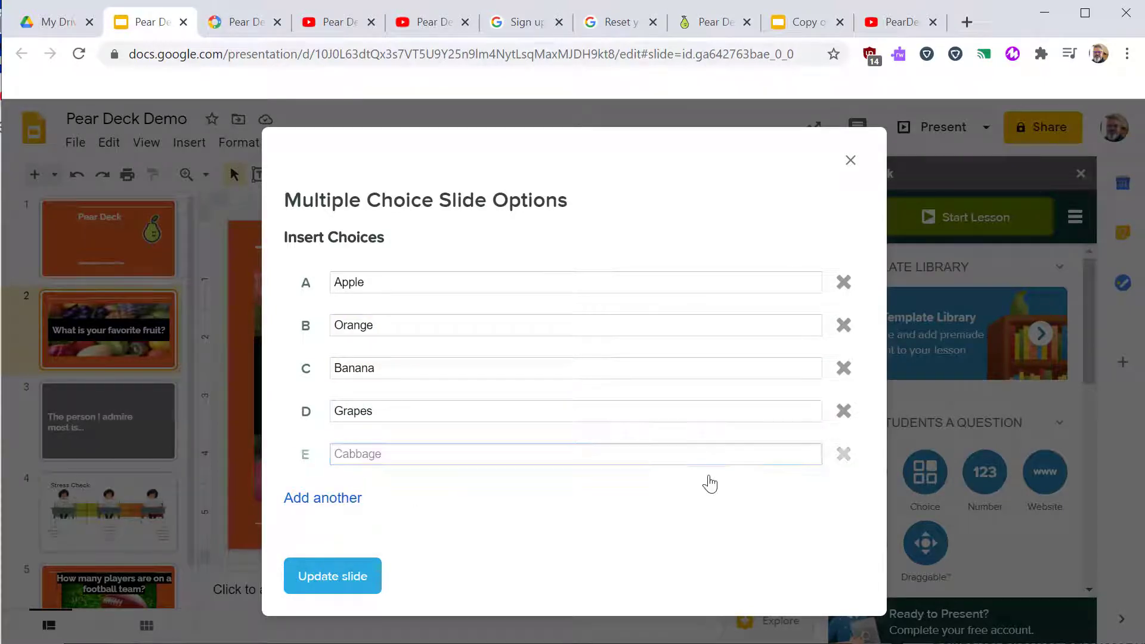
click(843, 460)
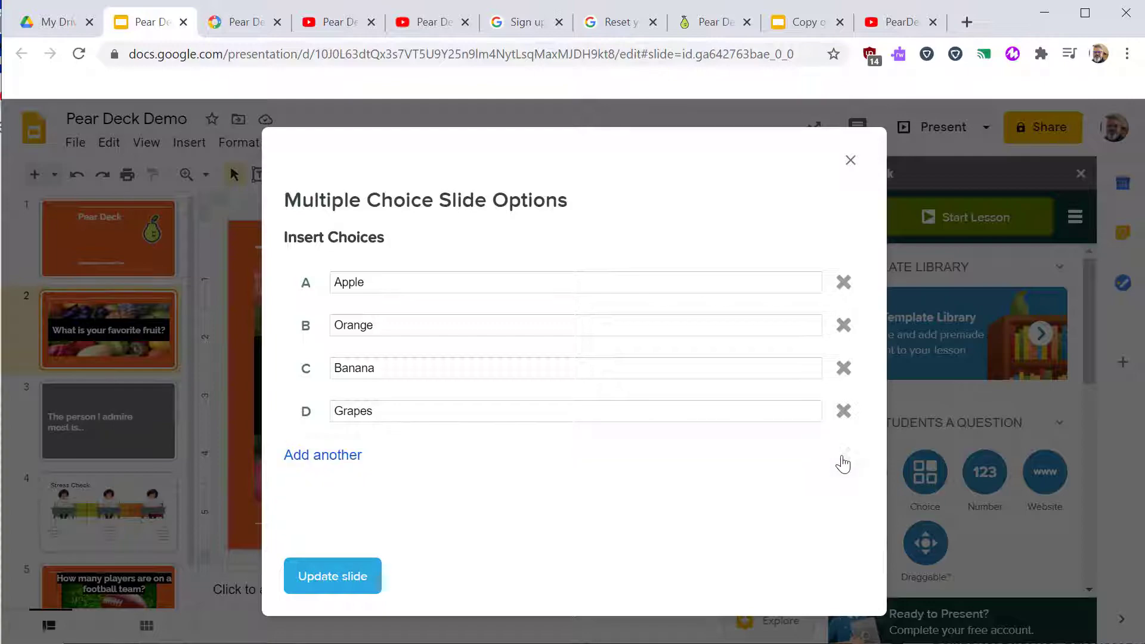
click(328, 593)
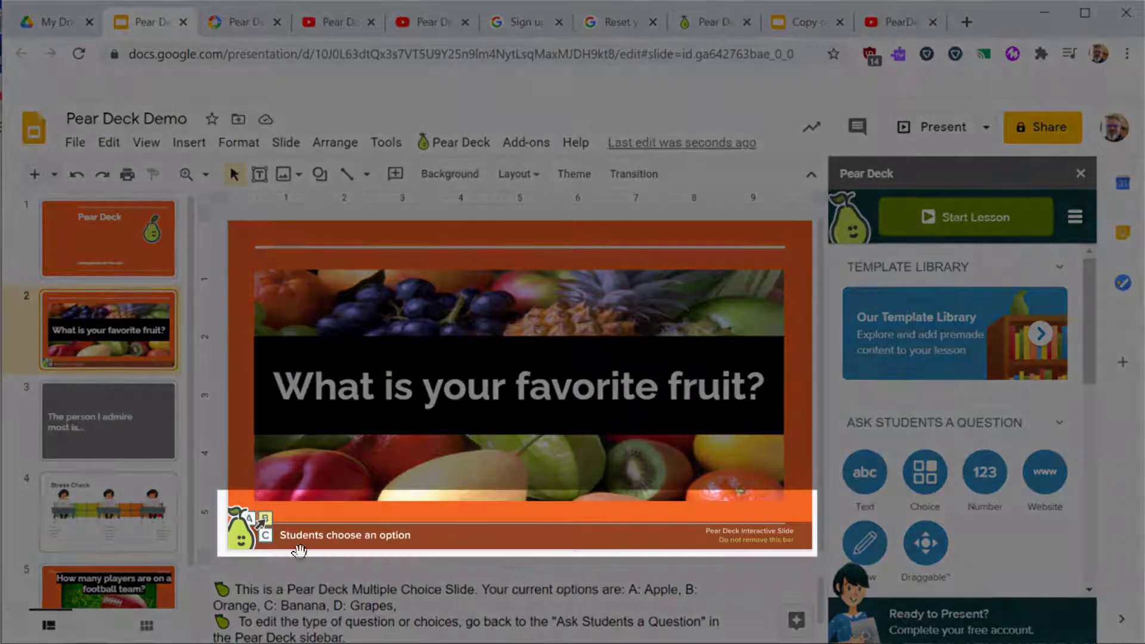
Select slide 2's Pear Deck bar and review the speaker notes listing Apple through Grapes.
click(292, 540)
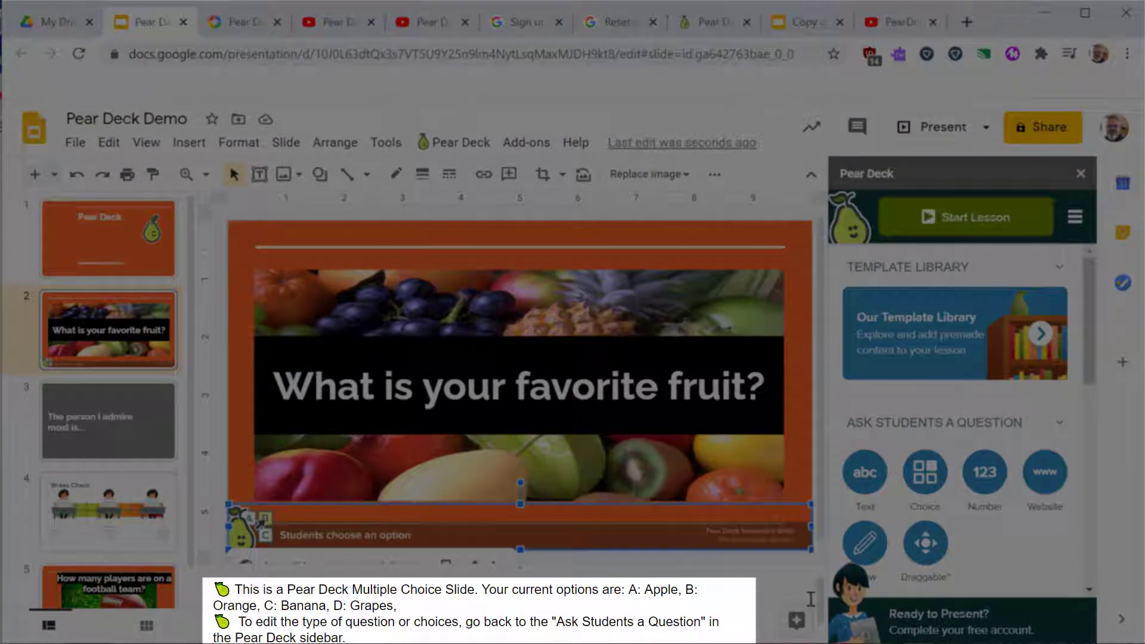
scroll(821, 617, down, 1)
drag(820, 617, 820, 579)
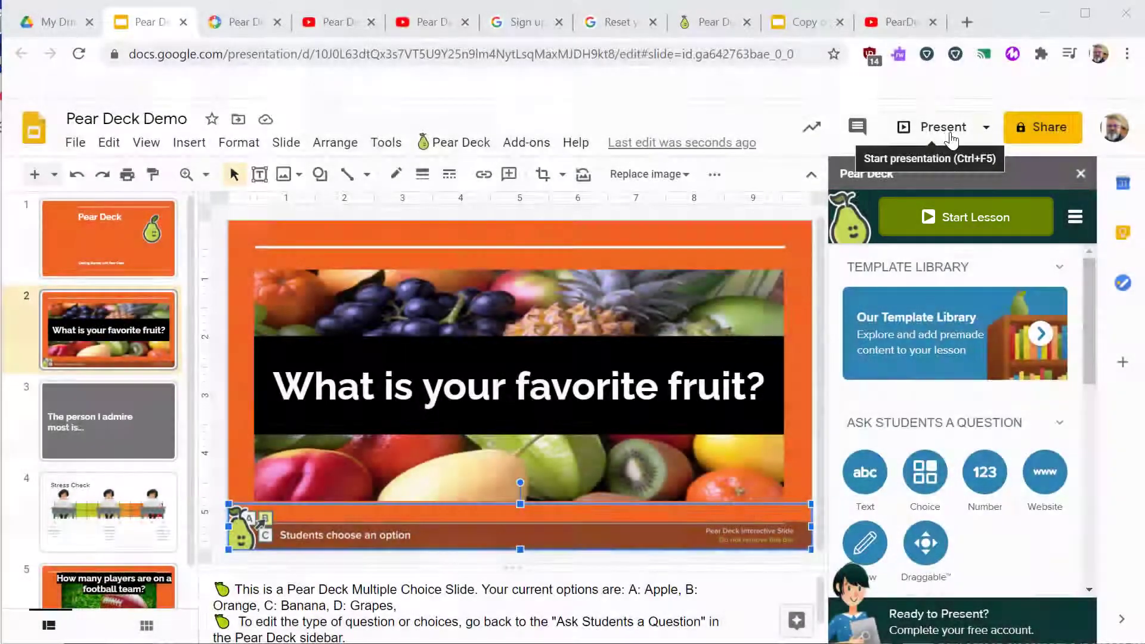
Start the live Pear Deck lesson from the sidebar.
click(956, 220)
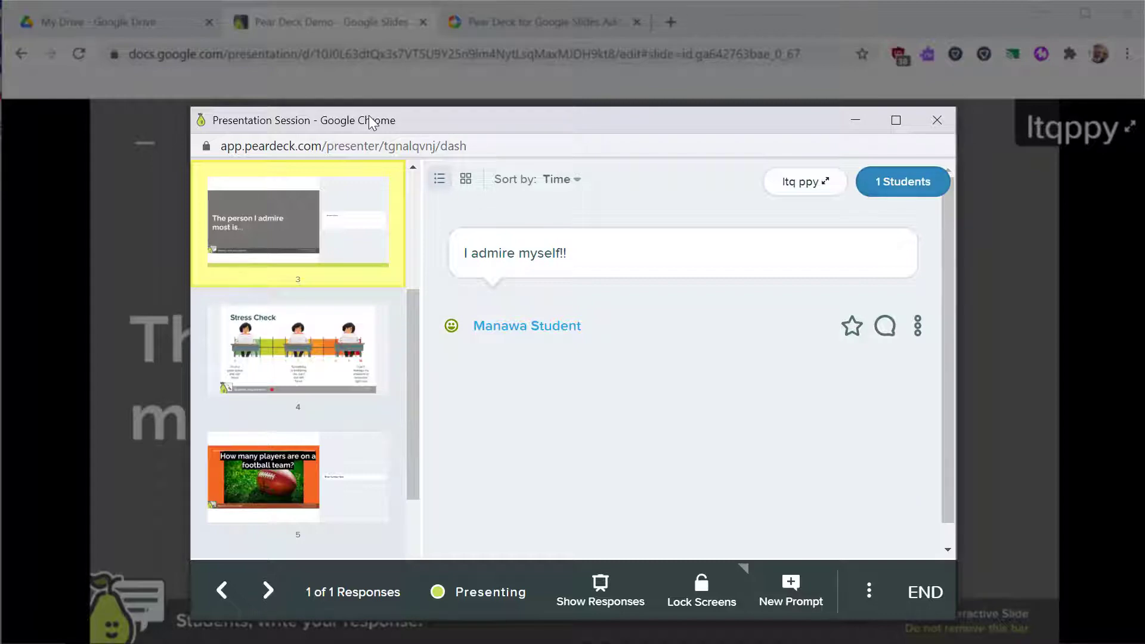
Move the Presentation Session window right to reveal the joinpd.com join code.
drag(371, 122, 600, 124)
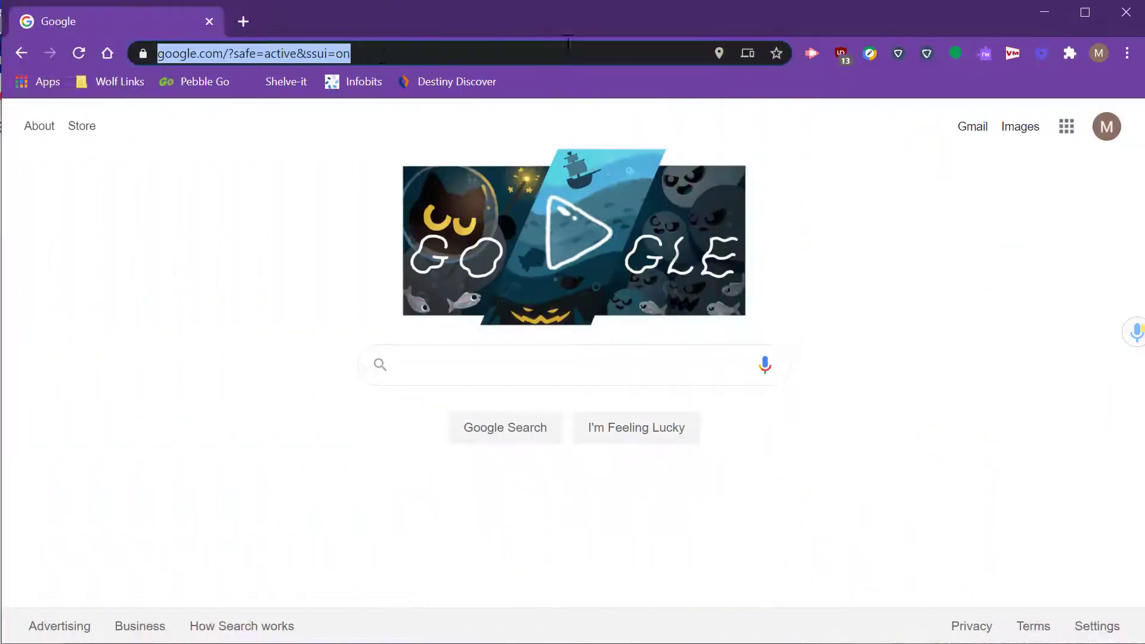
Join as a student via the app.peardeck.com/student link and pick the happy face.
text(https://app.peardeck.com/student/trbwvodbe)
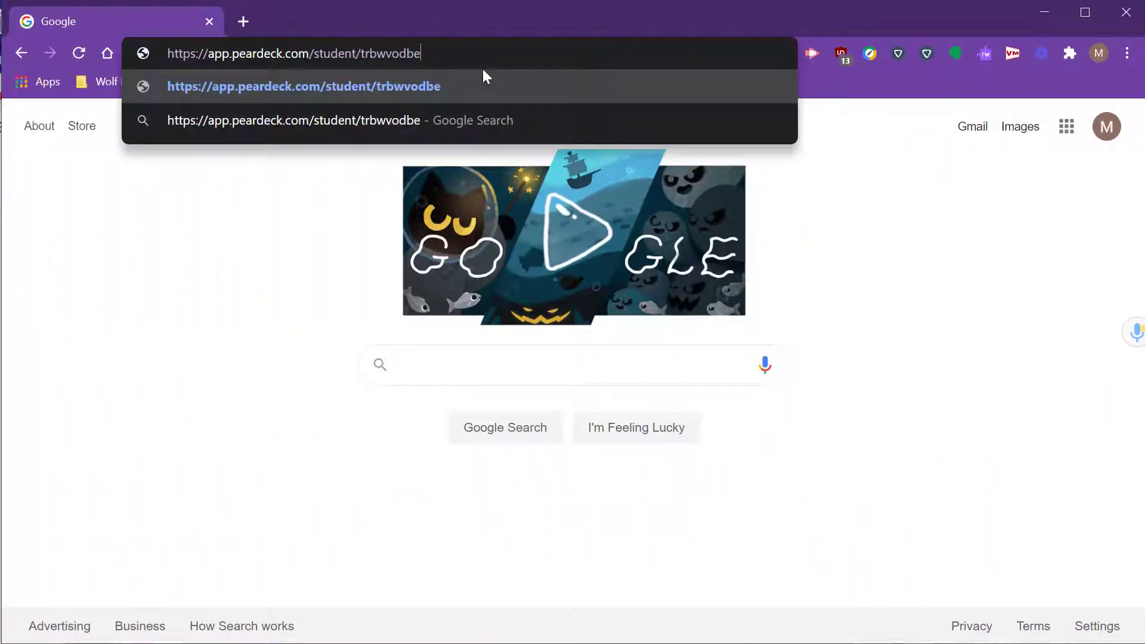
key(Return)
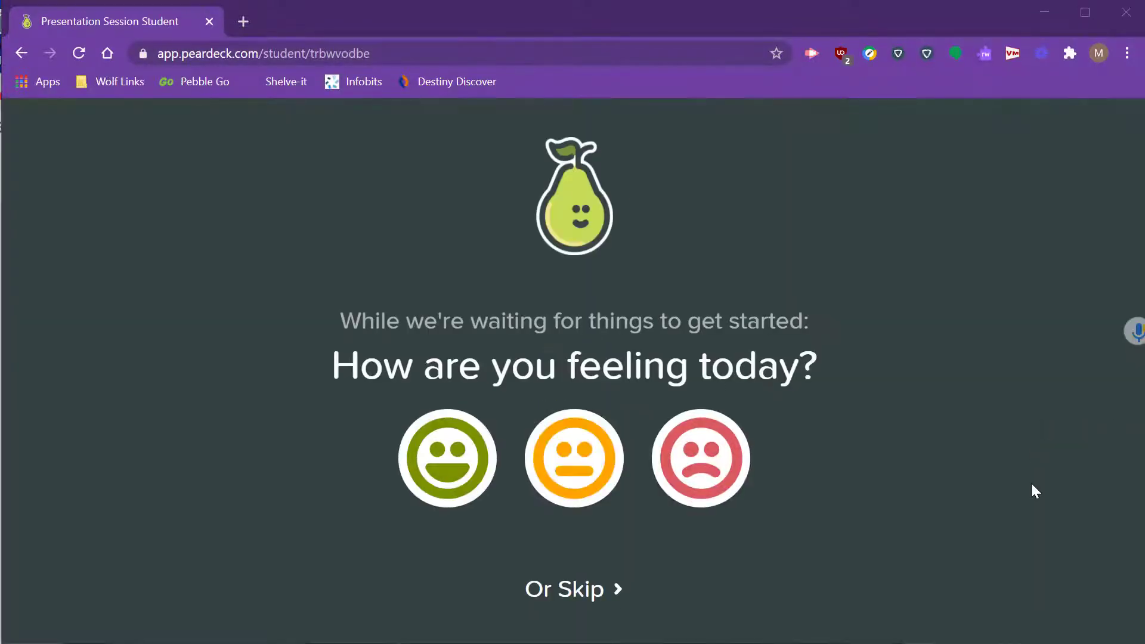
click(471, 494)
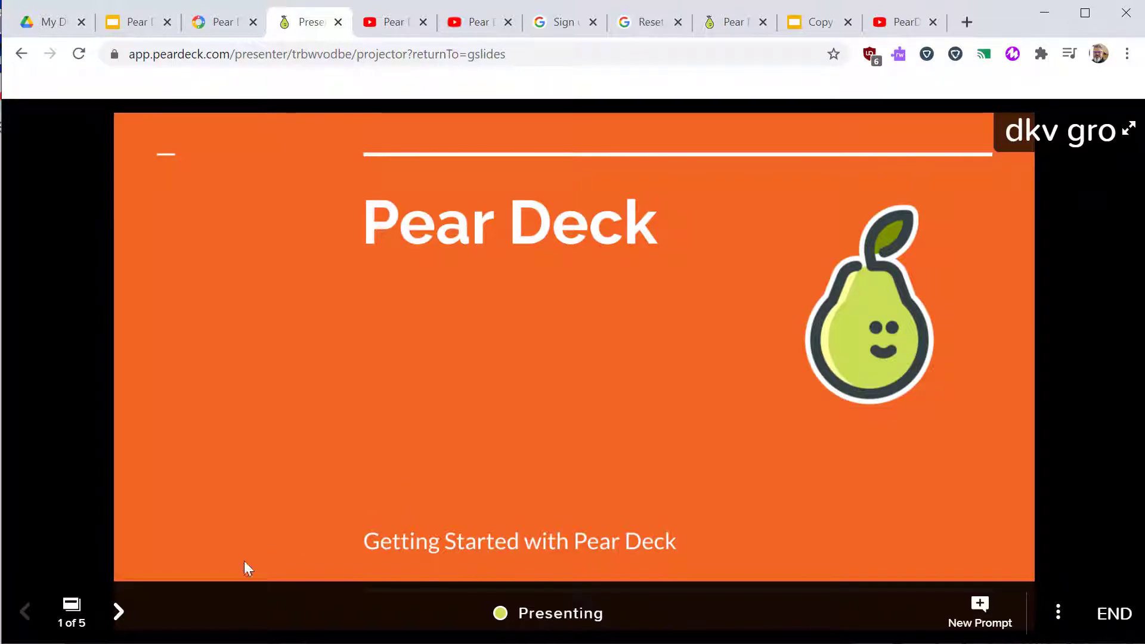
Advance to slide 2 and answer the fruit question with Orange as the student.
click(119, 617)
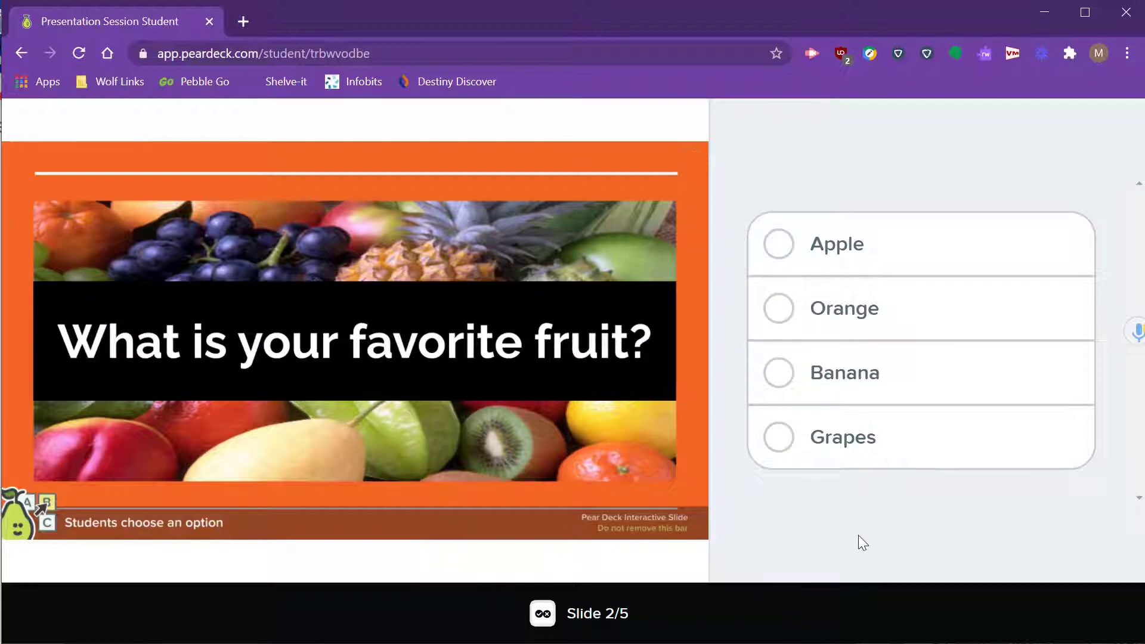
click(781, 313)
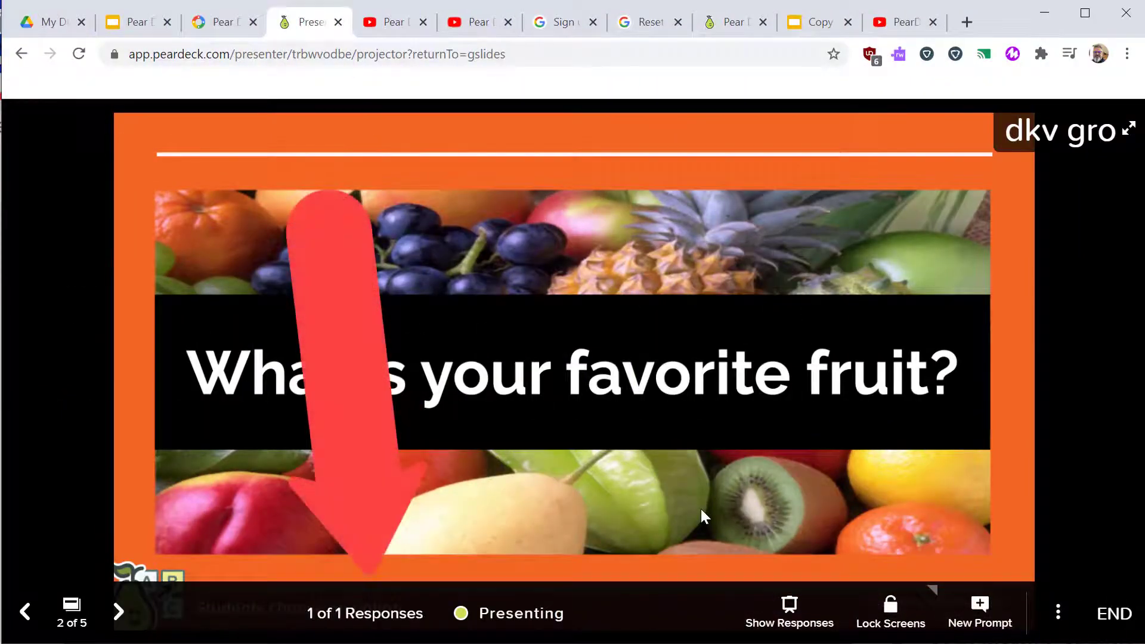
Show the response chart with one vote for Orange, then hide it again.
click(789, 608)
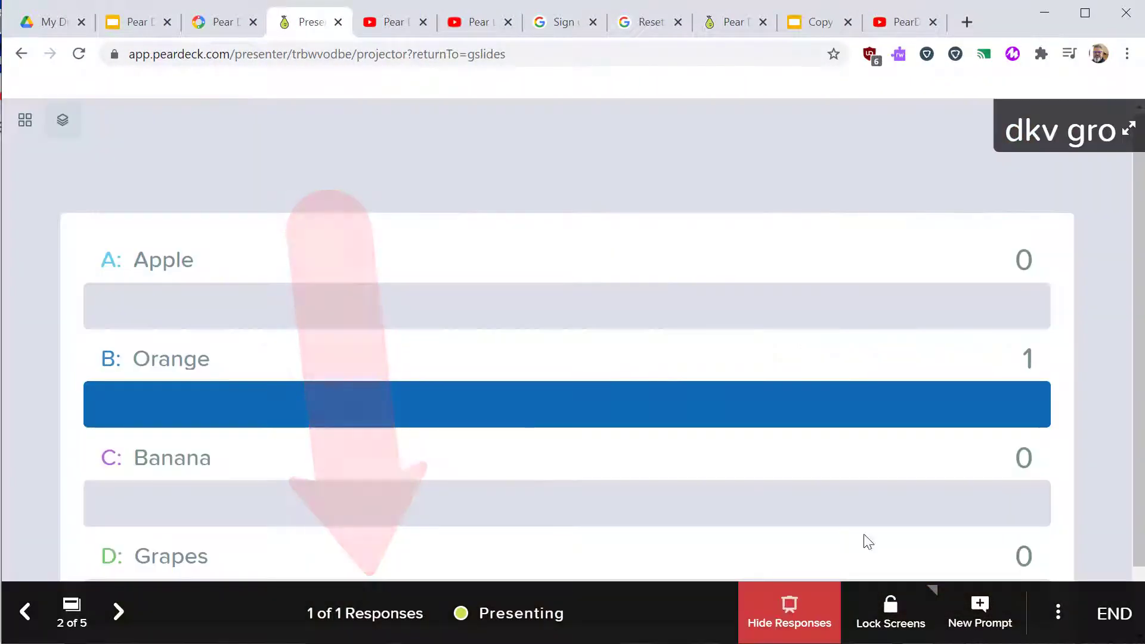
scroll(1093, 492, down, 1)
scroll(1093, 491, up, 1)
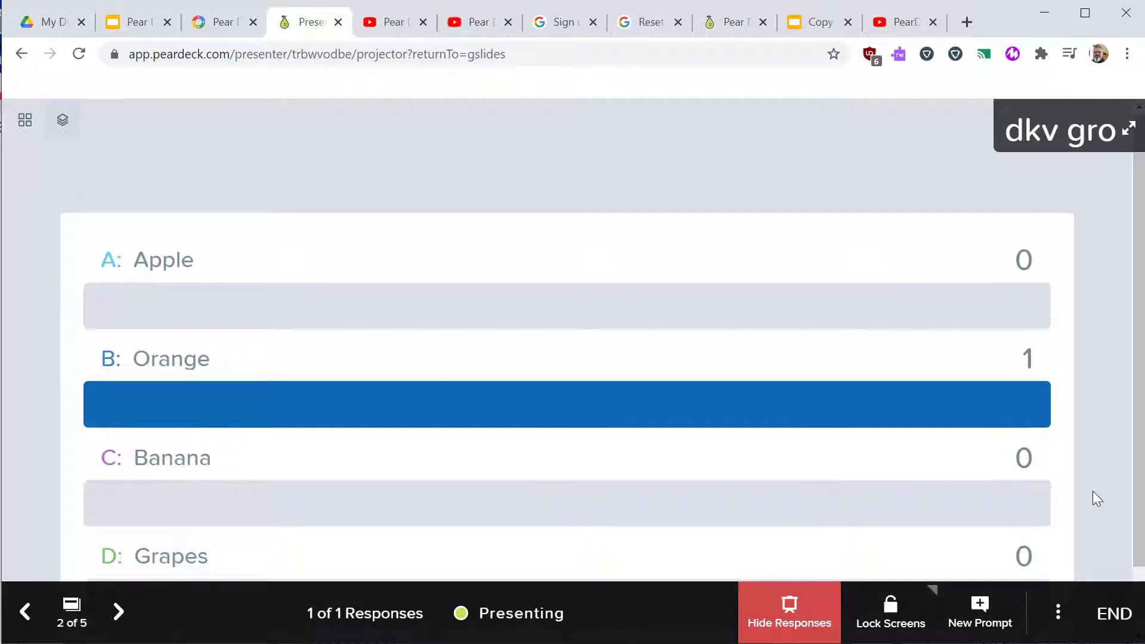
click(790, 613)
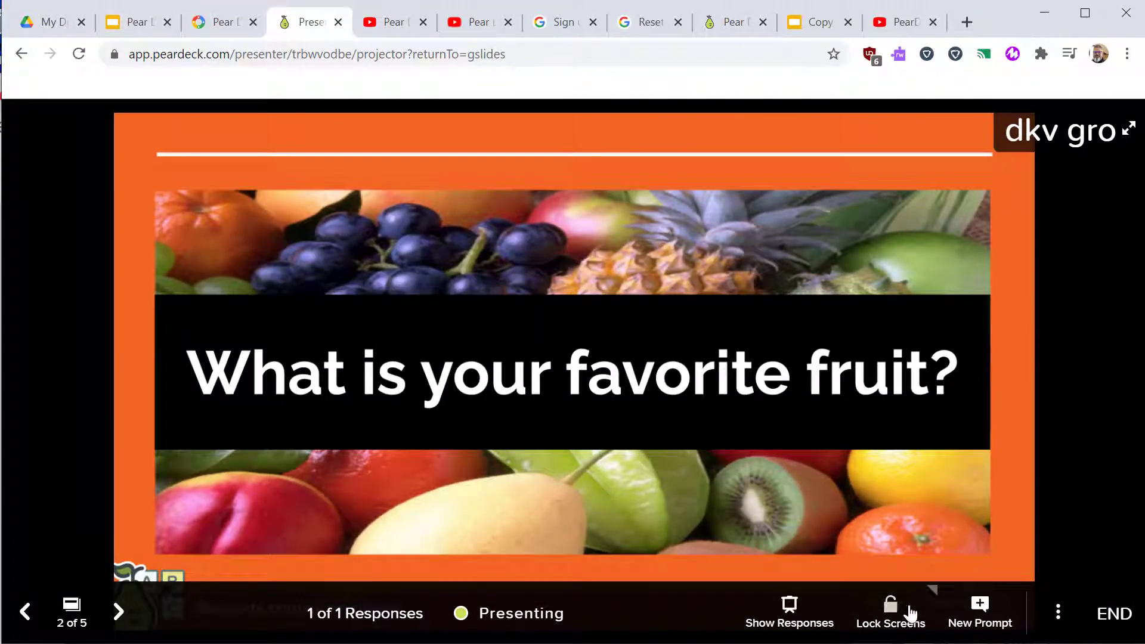
Lock student screens with a :30 countdown timer.
click(910, 612)
mouse_move(901, 612)
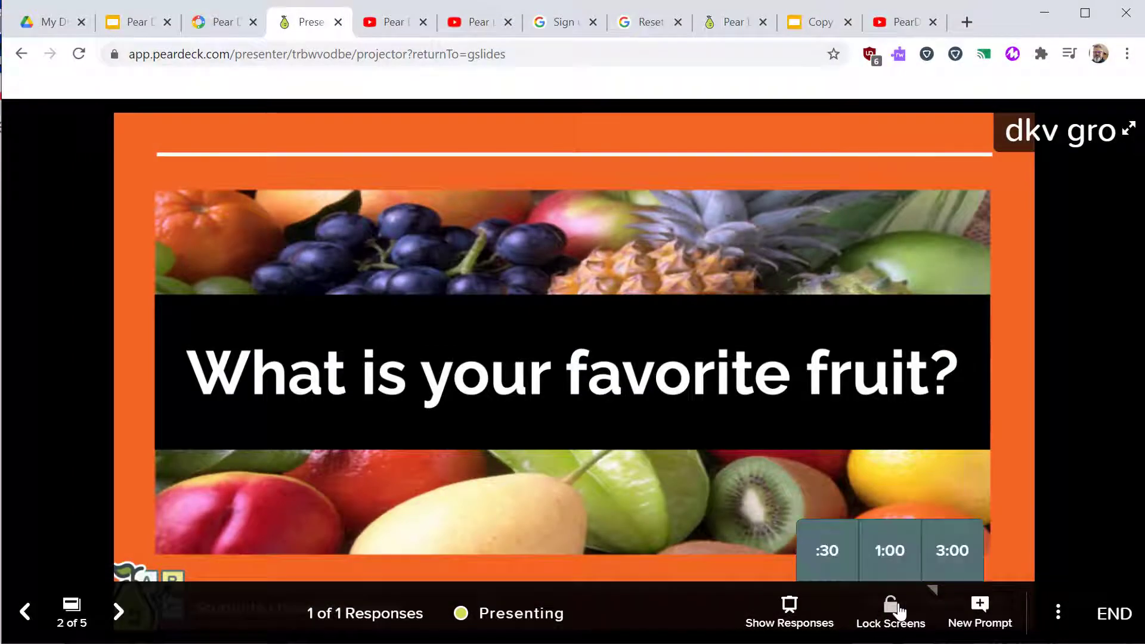
click(833, 558)
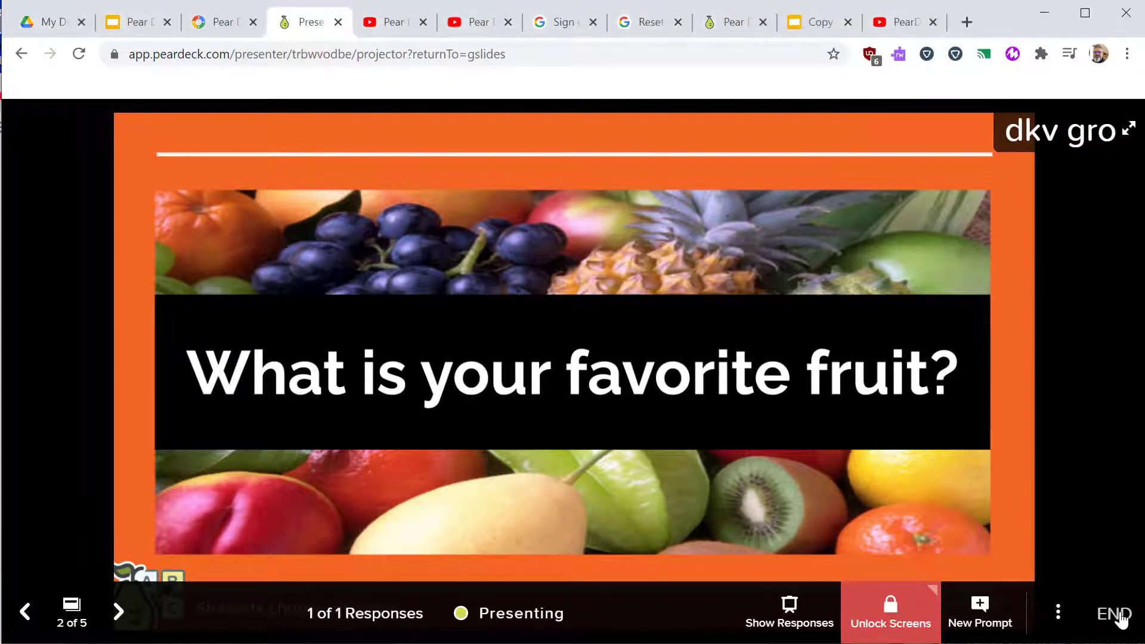
End the session, save it as 'First Demo Session', and select the student takeaways link.
click(1115, 614)
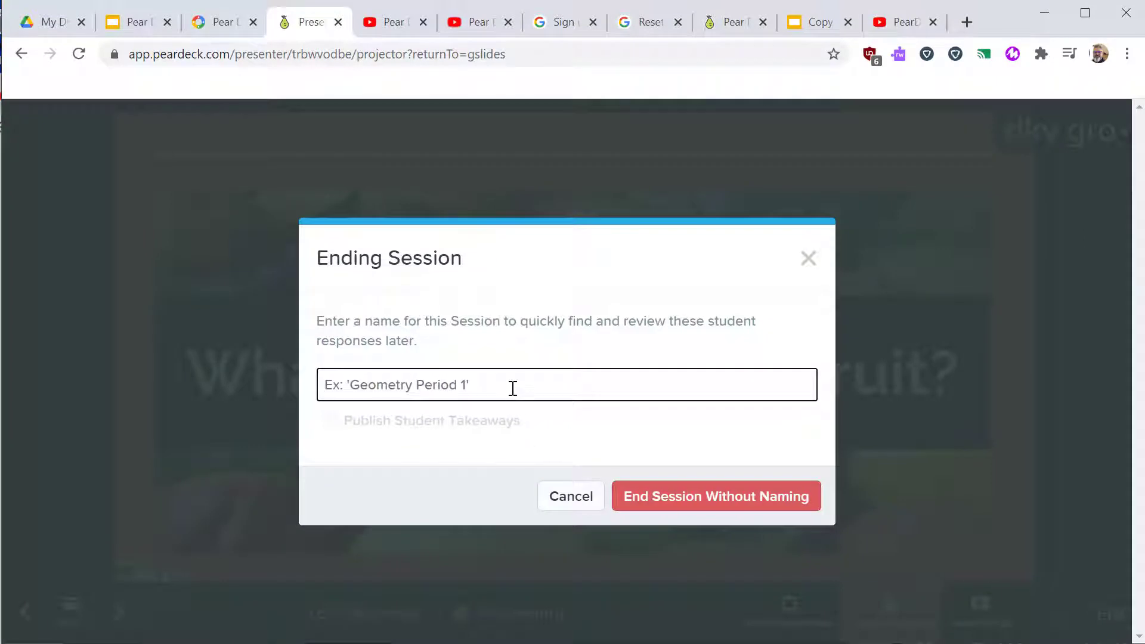
text(Fir)
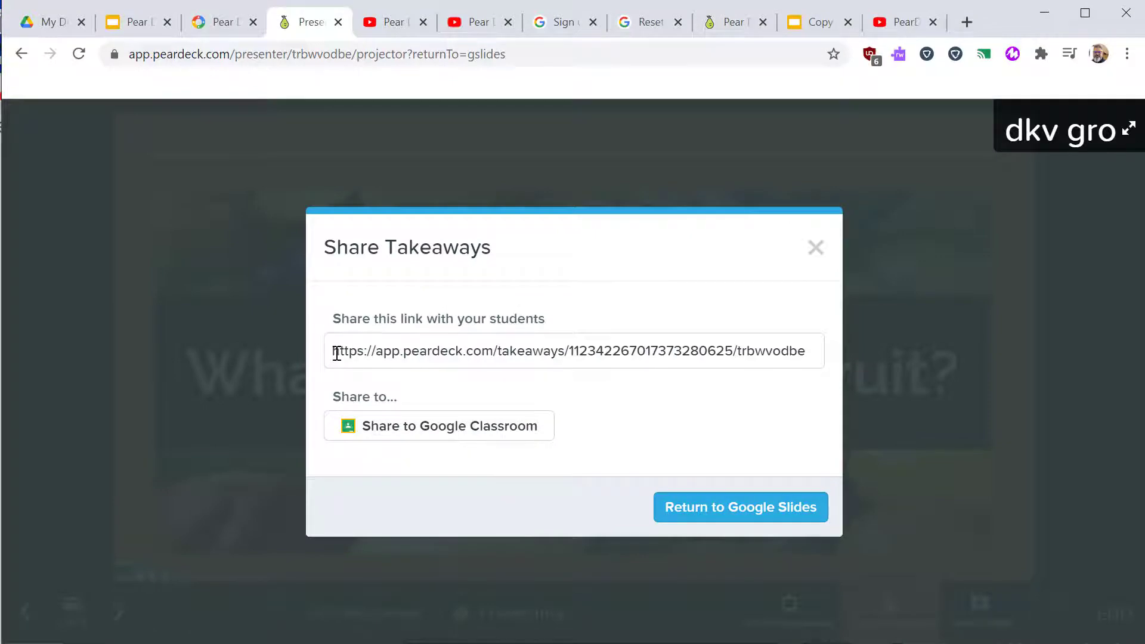
drag(337, 353, 816, 359)
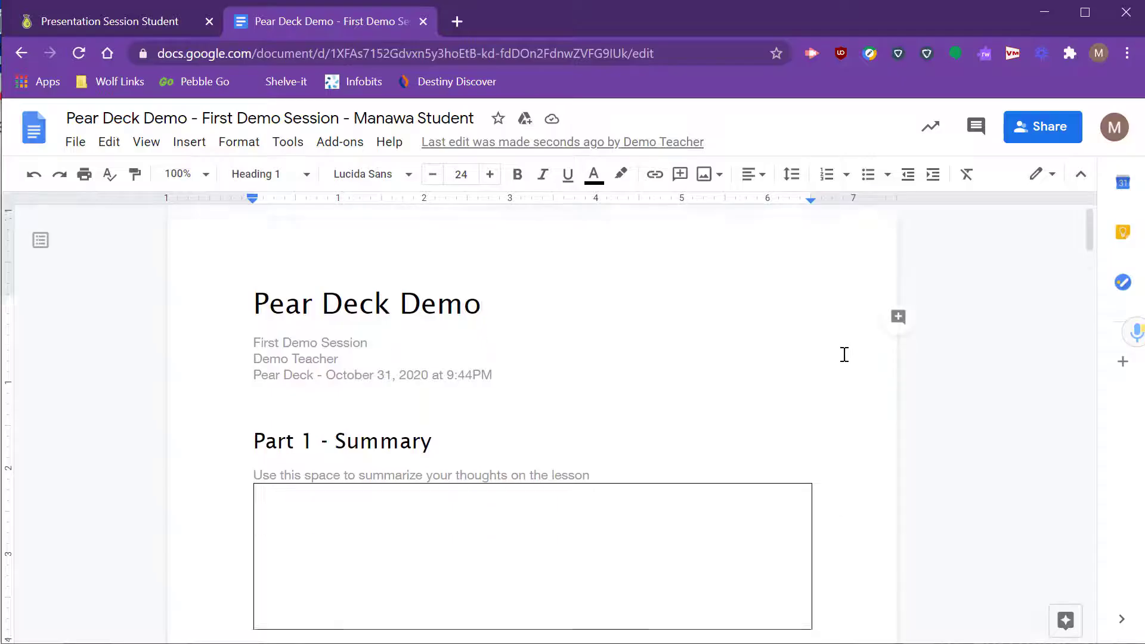
scroll(844, 355, down, 10)
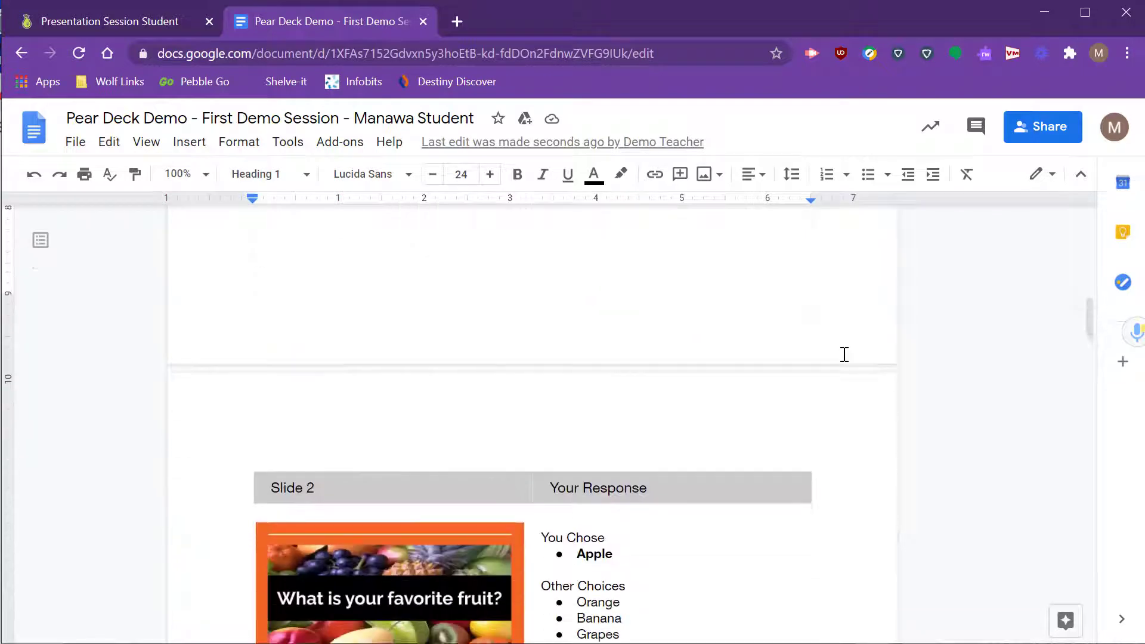
scroll(845, 354, down, 3)
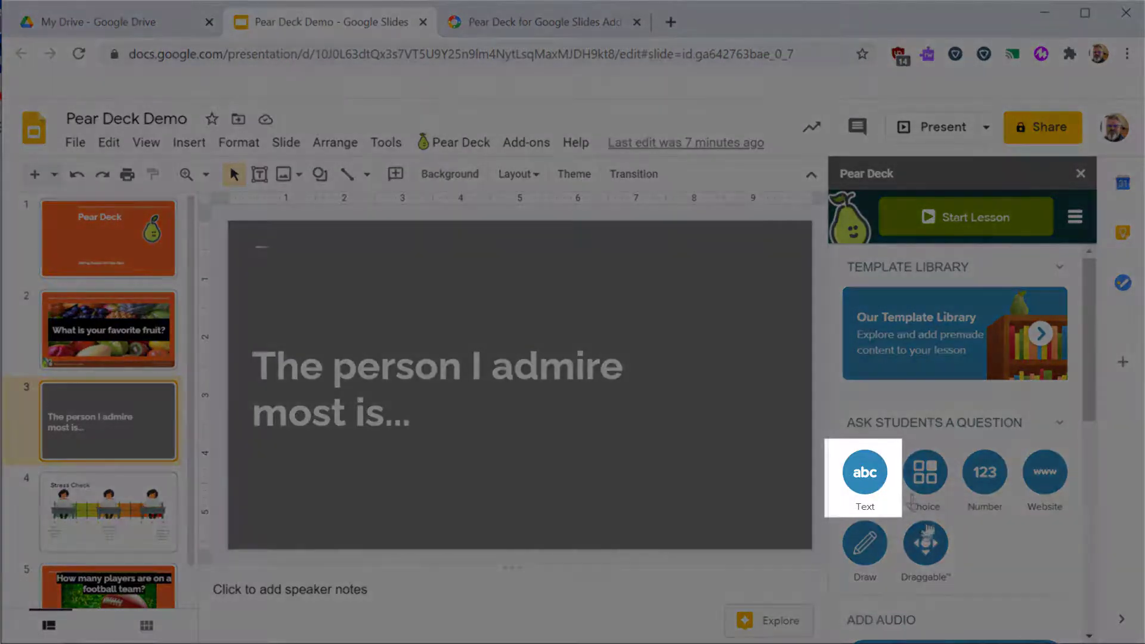
Make slide 3 a text question and display the student answer 'I admire myself!!'.
click(881, 484)
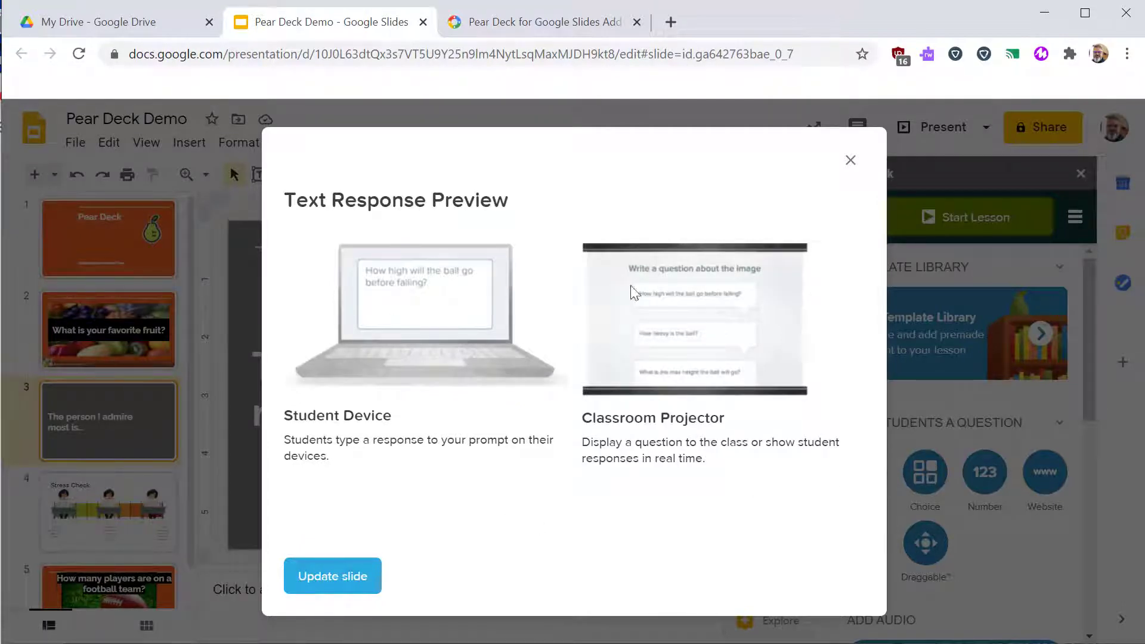
click(361, 579)
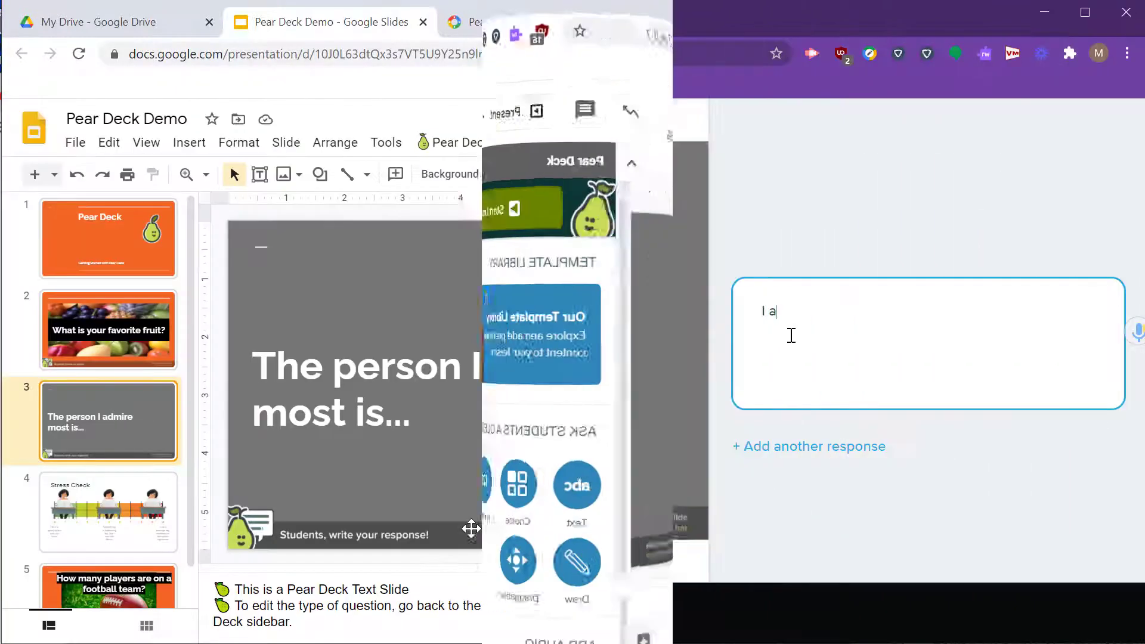
text(dmir)
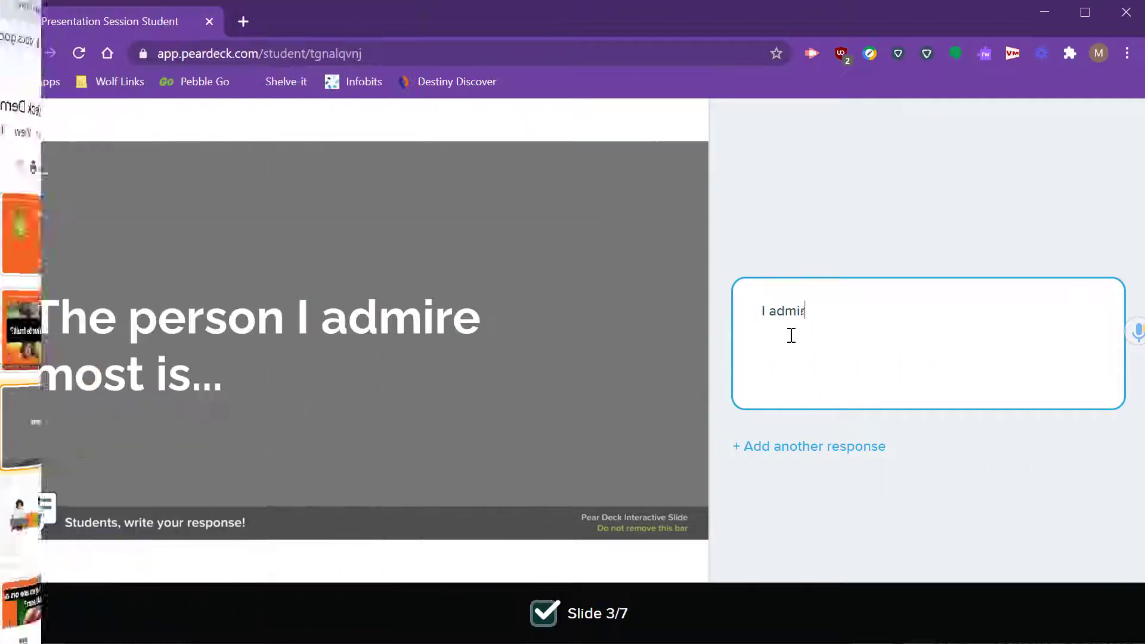
text(e myself!!)
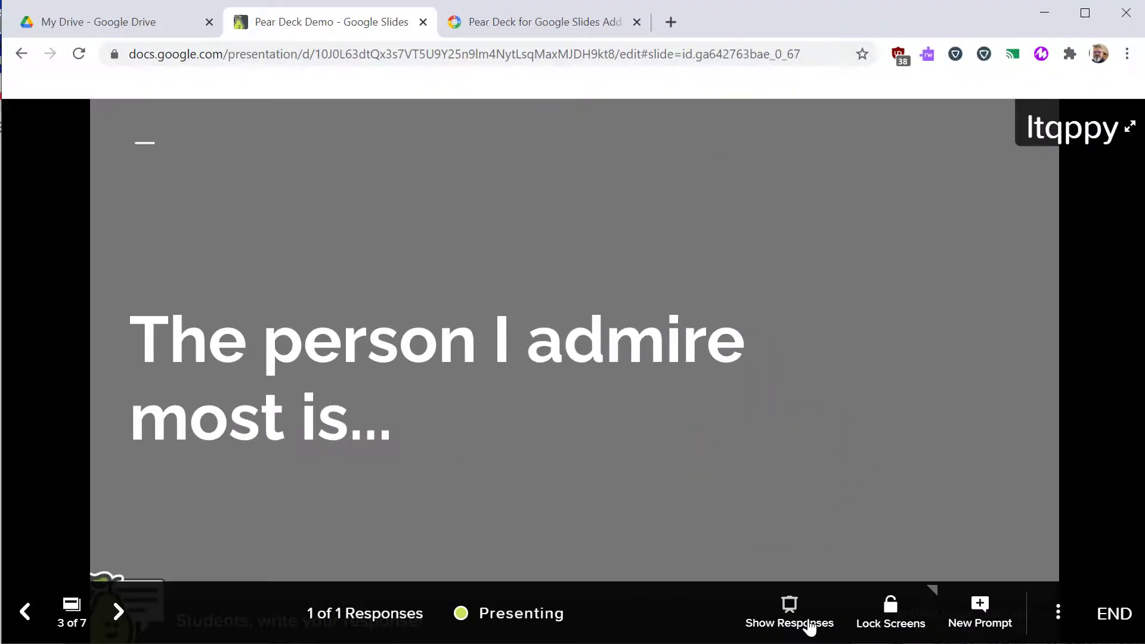
click(810, 625)
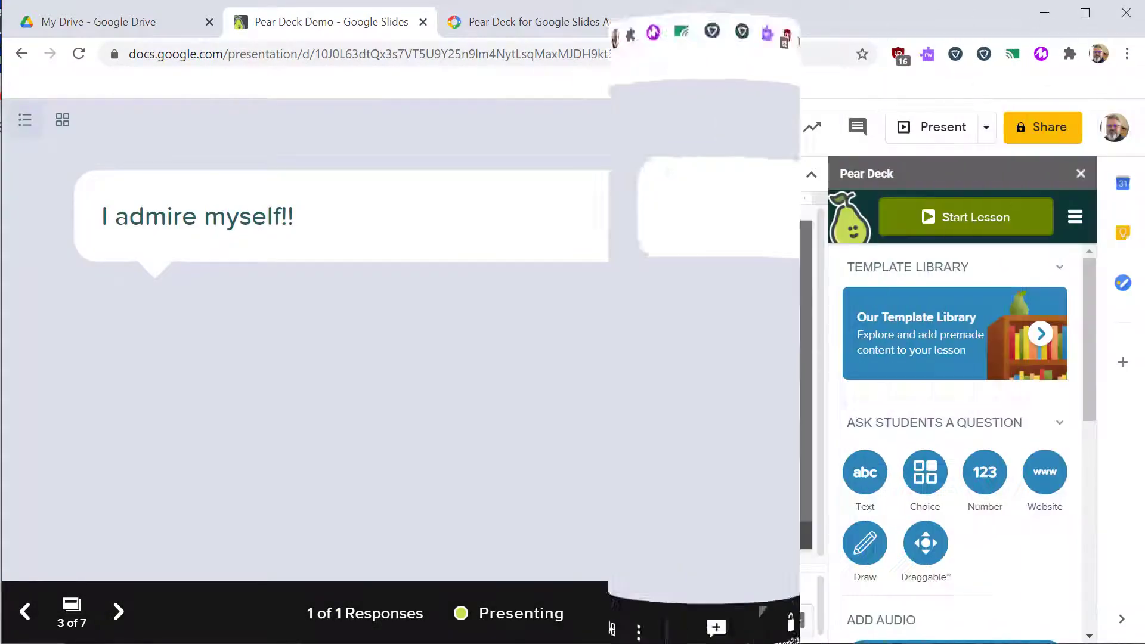
Make the Stress Check slide a draggable question and try orange and grey dot colours.
click(112, 528)
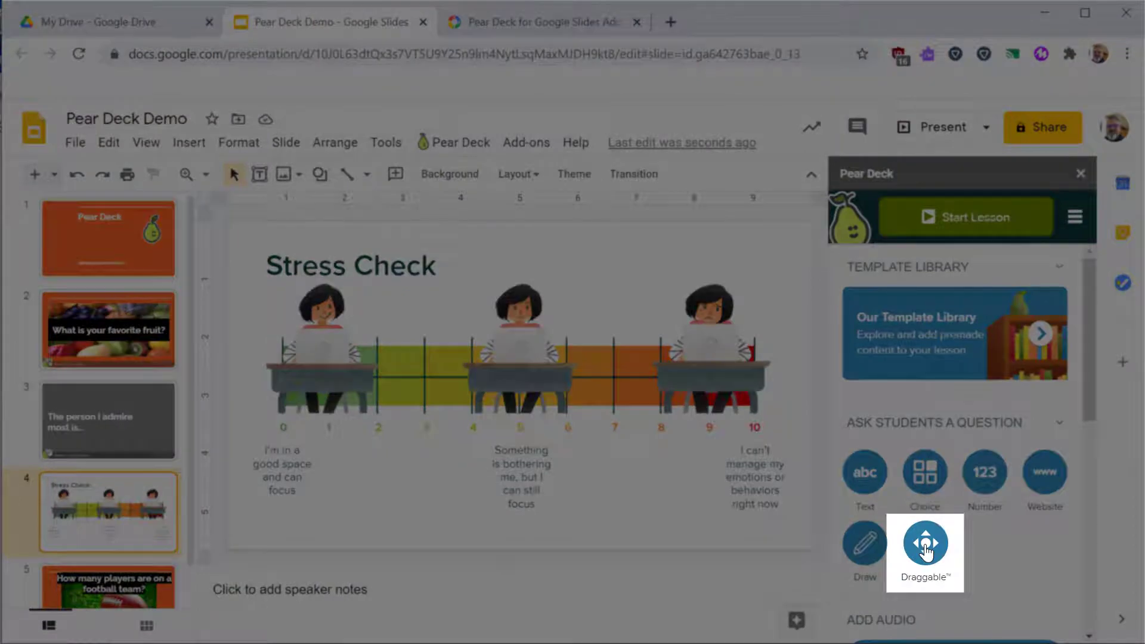
click(927, 551)
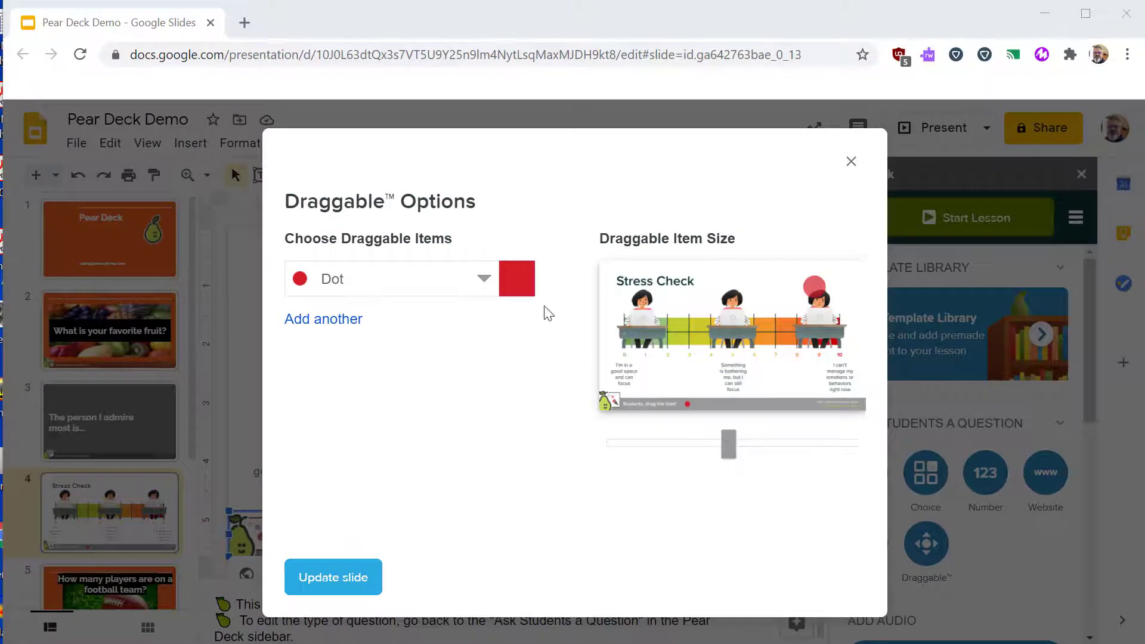
click(517, 279)
click(382, 316)
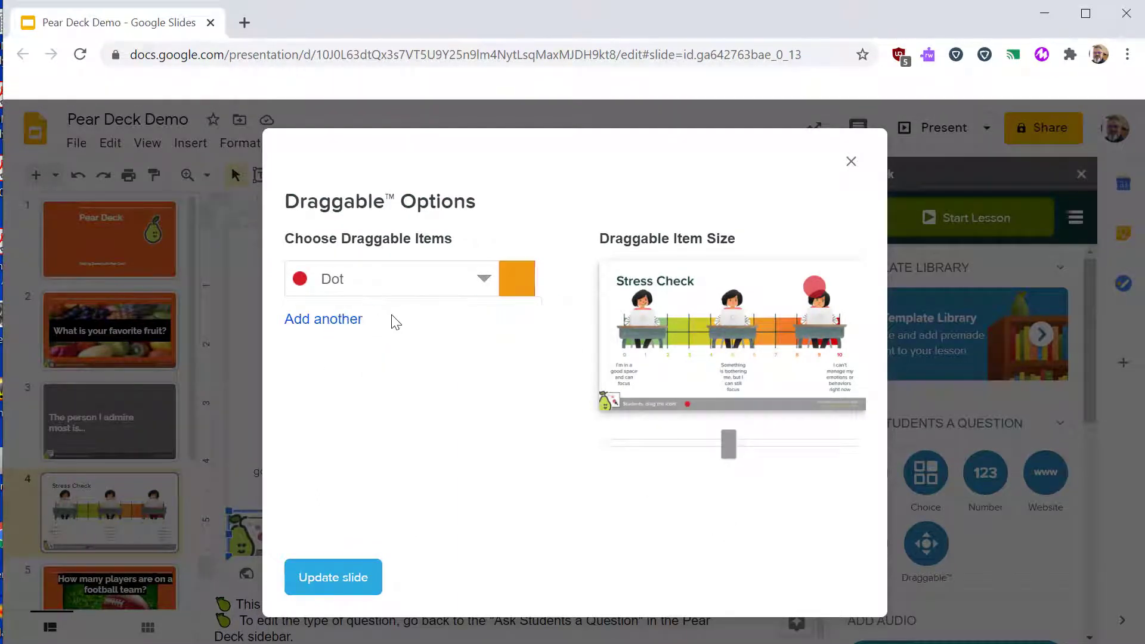
click(512, 287)
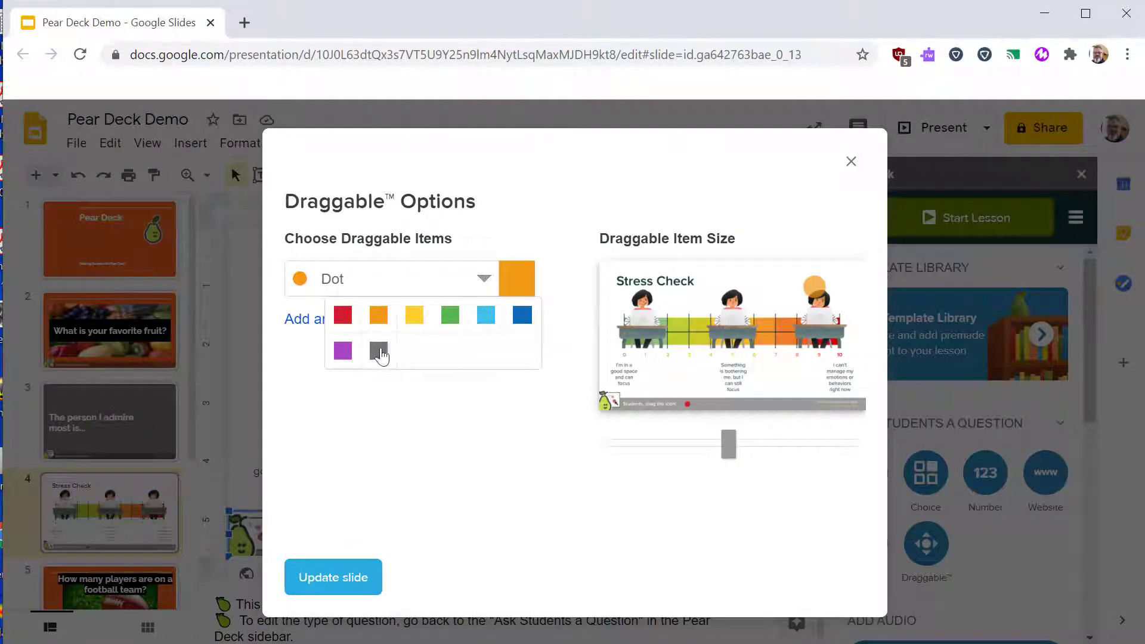
click(380, 352)
Set the dot back to red, then add and remove a second triangle item.
click(512, 281)
click(344, 316)
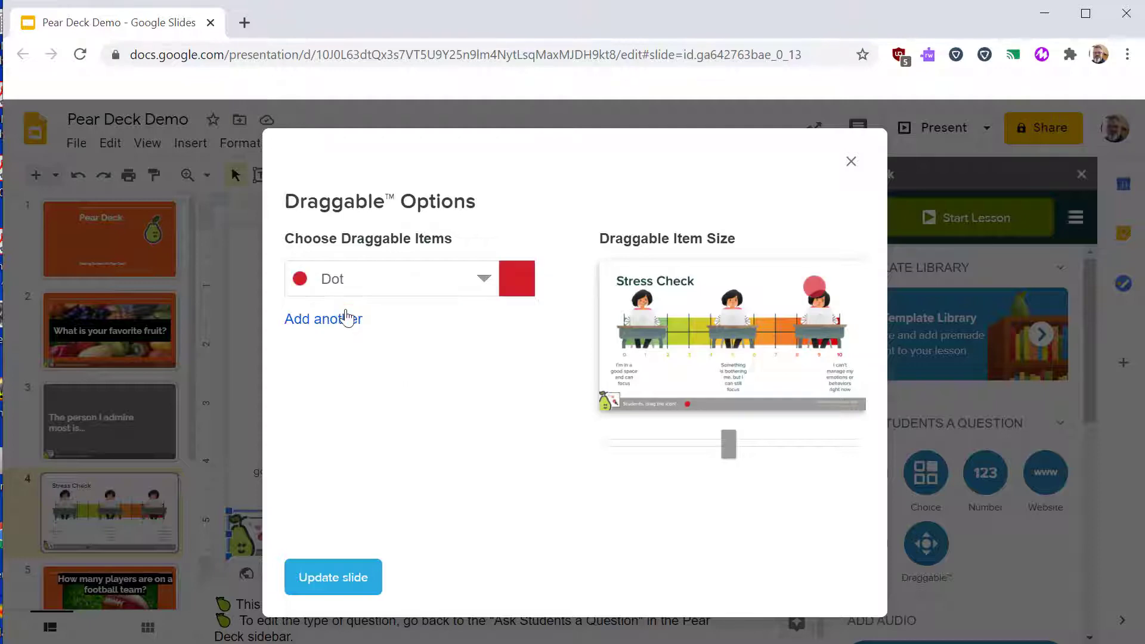
click(320, 330)
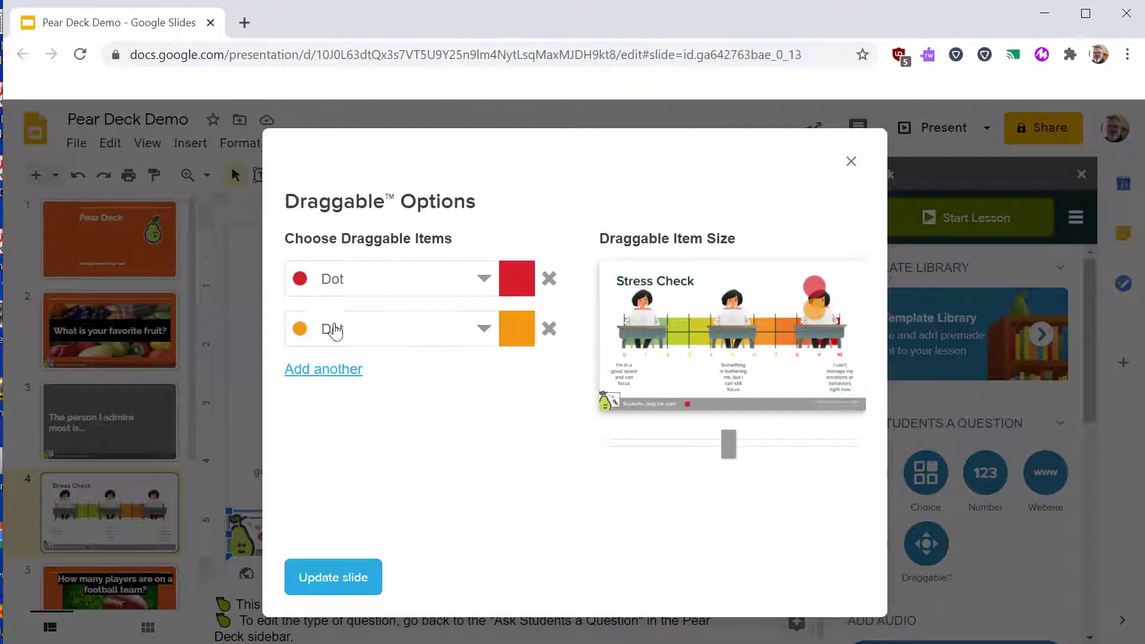
click(549, 332)
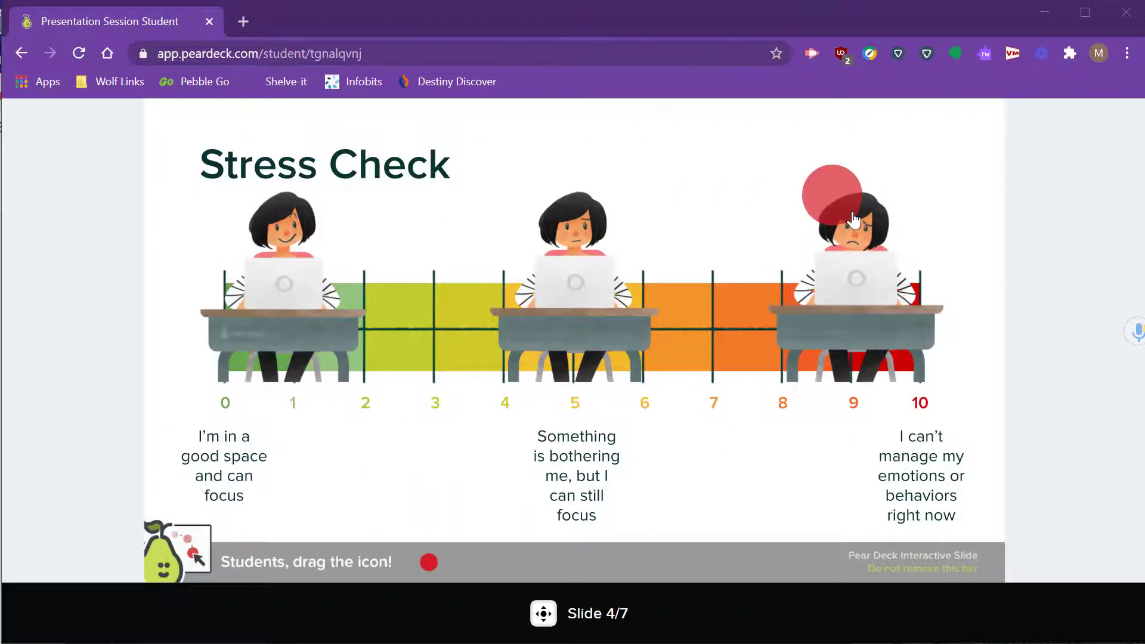
Drag the red dot to 3 and view it in Grid and Overlaid layouts on the dashboard.
drag(854, 220, 458, 307)
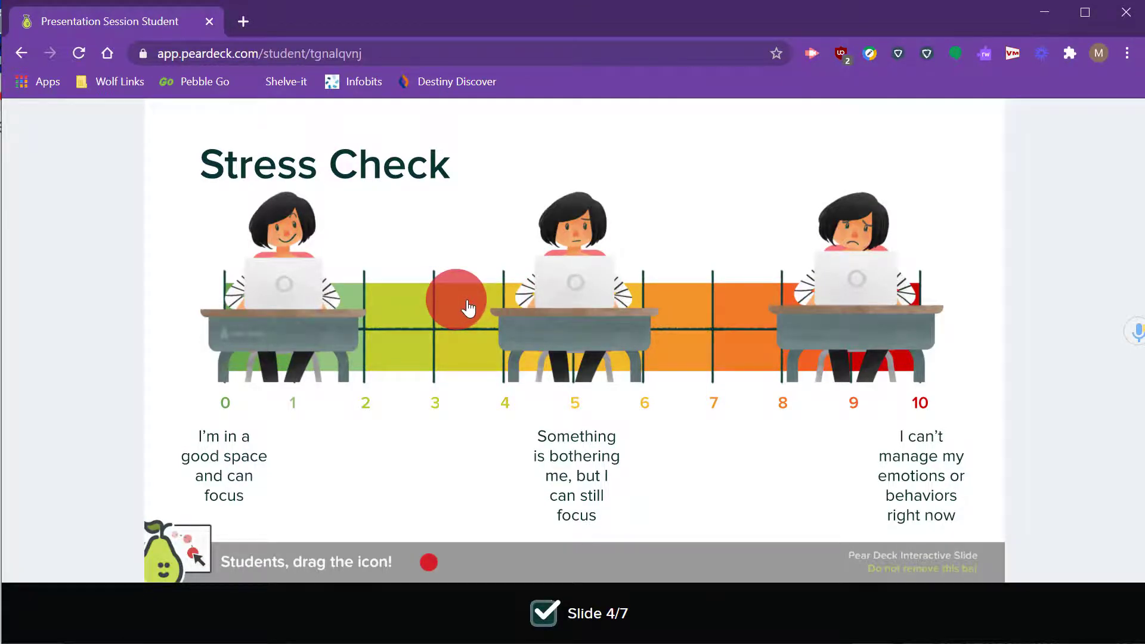
key(alt+Tab)
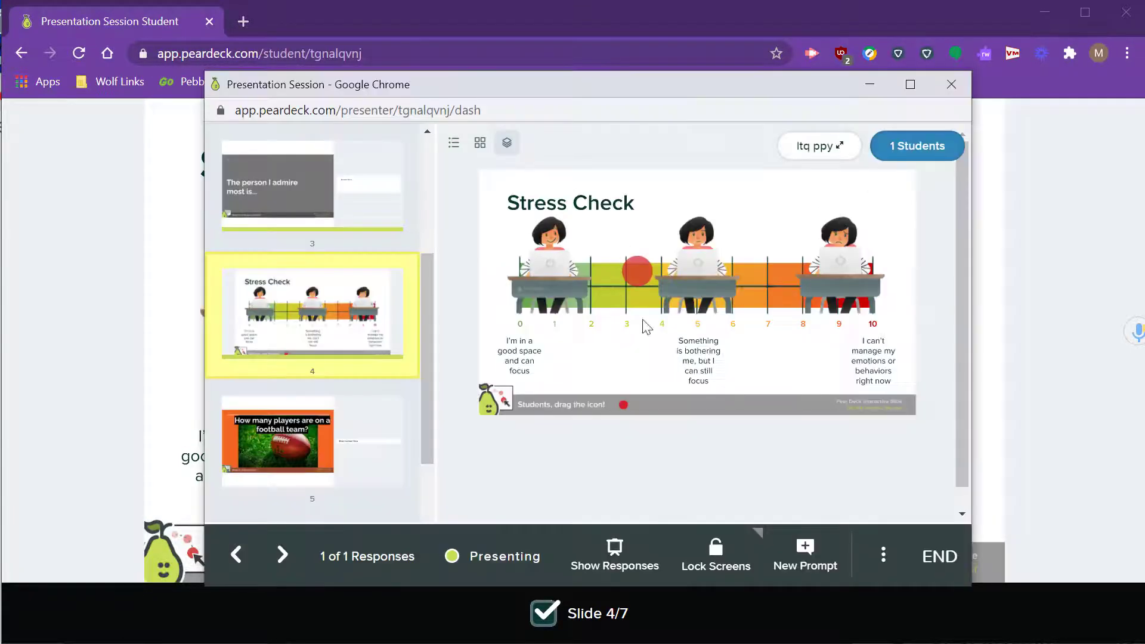
click(482, 147)
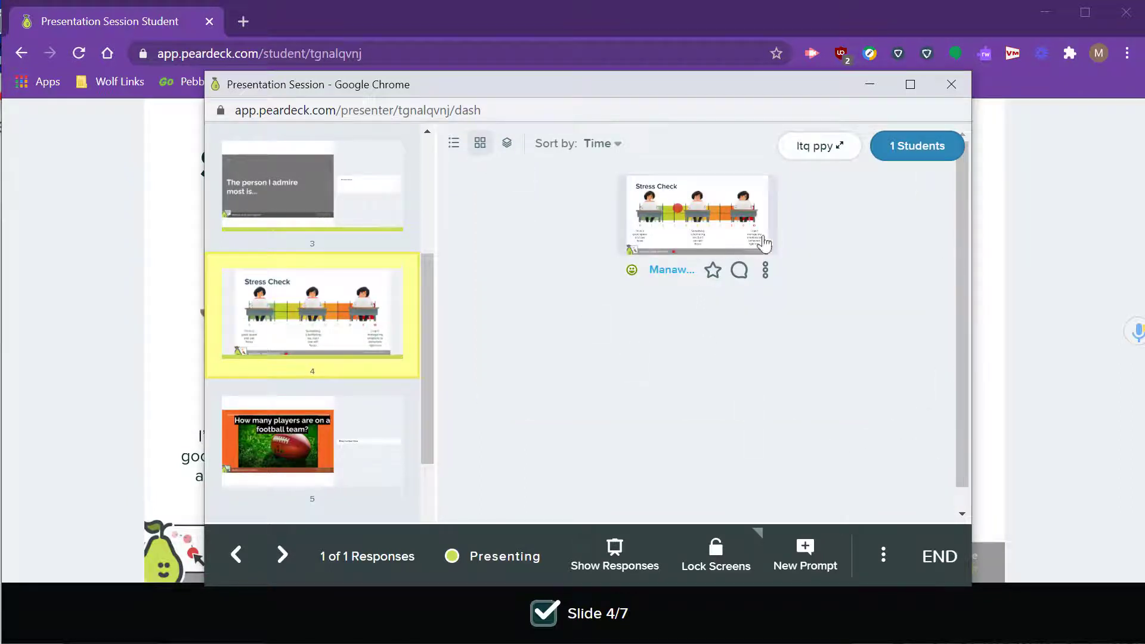
click(508, 146)
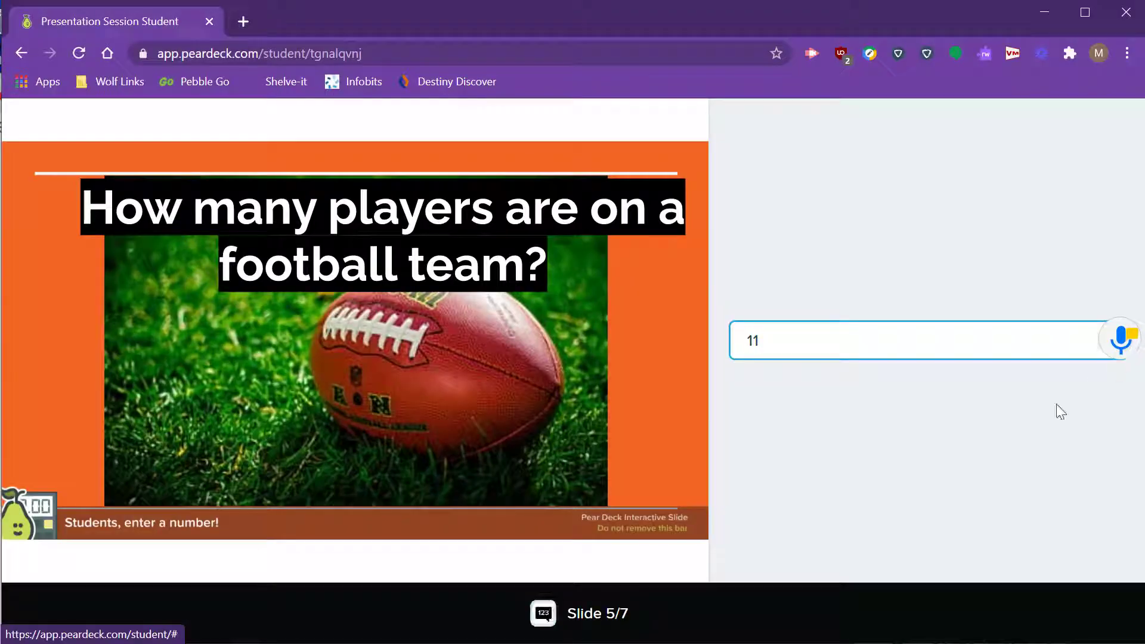
Show the football slide's number answer 11 as response cards on the presenter dashboard.
key(alt+Tab)
drag(957, 88, 594, 57)
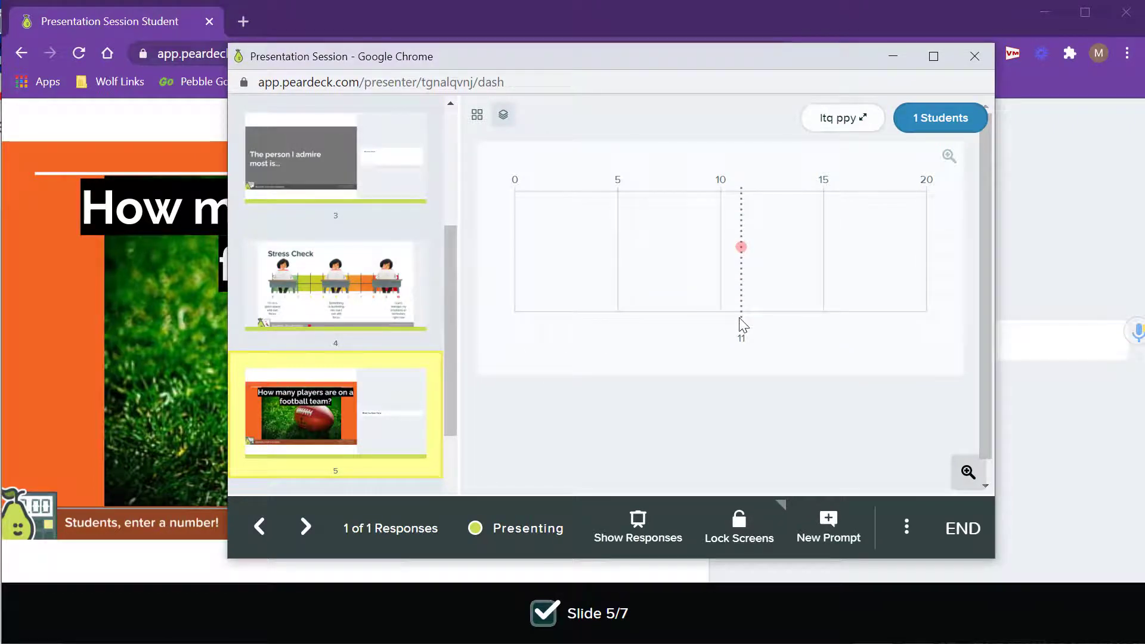
click(477, 114)
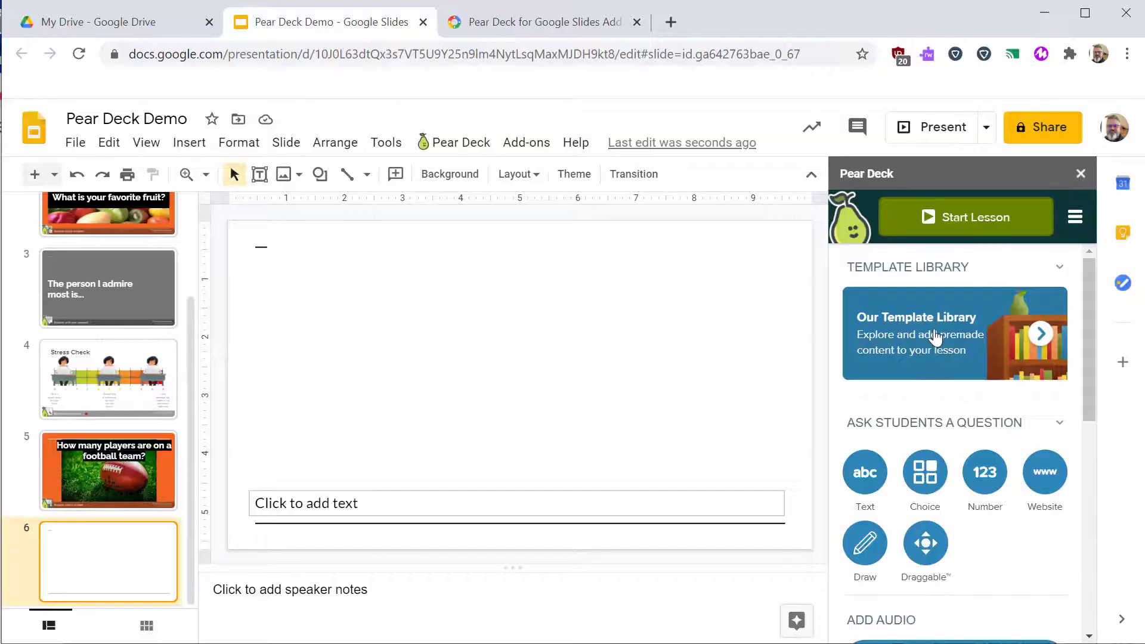
Insert the Graph drawing template from the Template Library as a new slide.
click(933, 341)
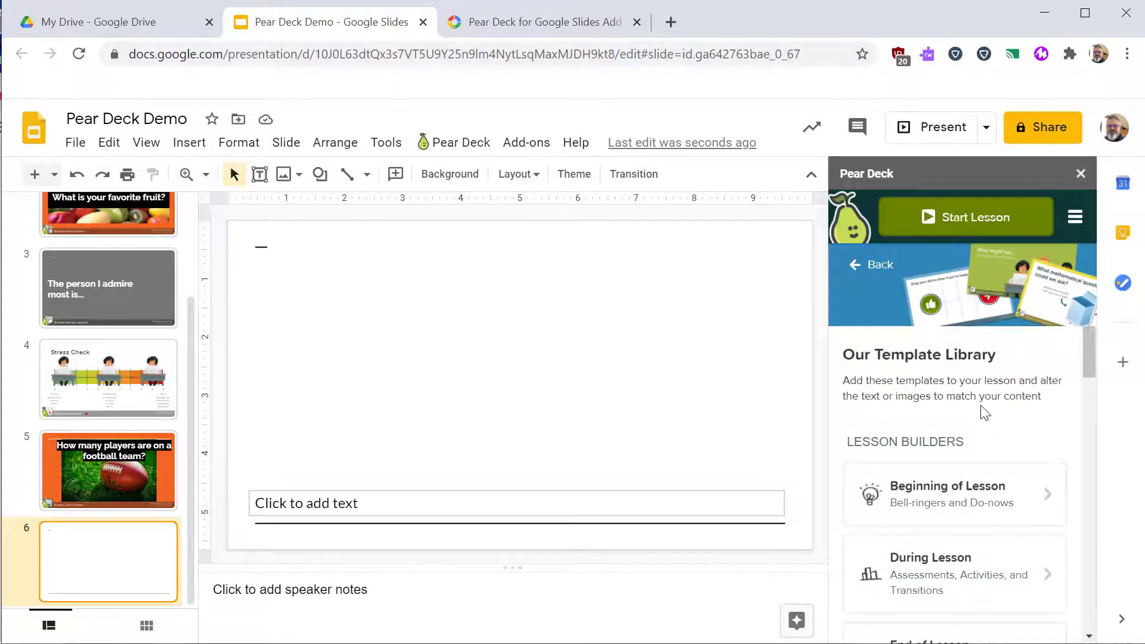
scroll(985, 413, down, 10)
click(975, 474)
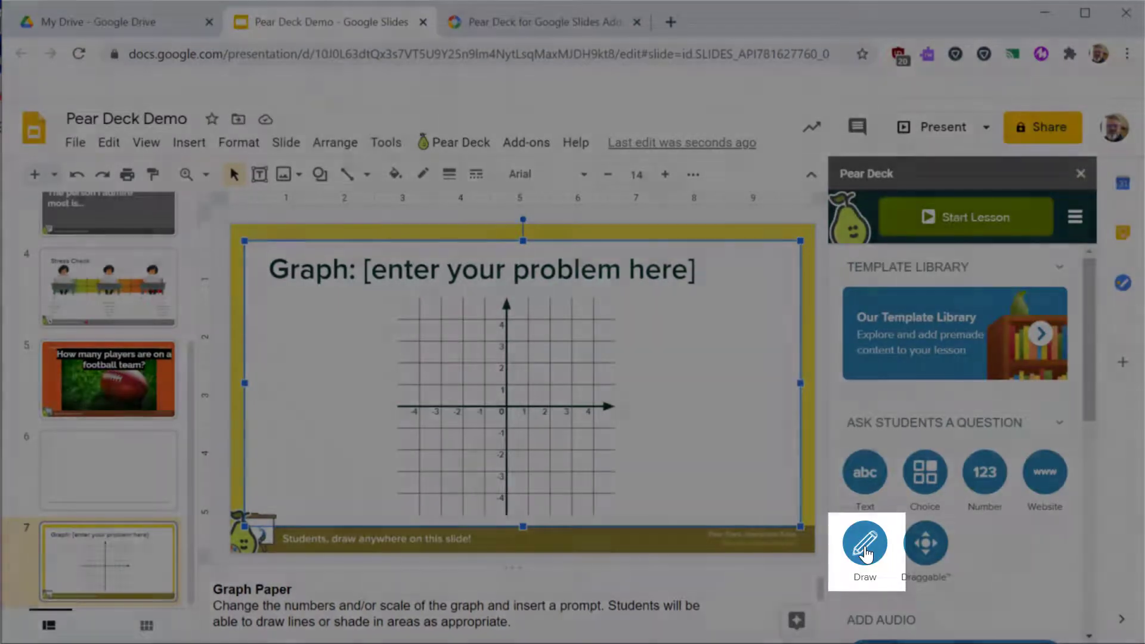
Make the slide a drawing question and change its title to 'Graph: X = 2'.
click(865, 550)
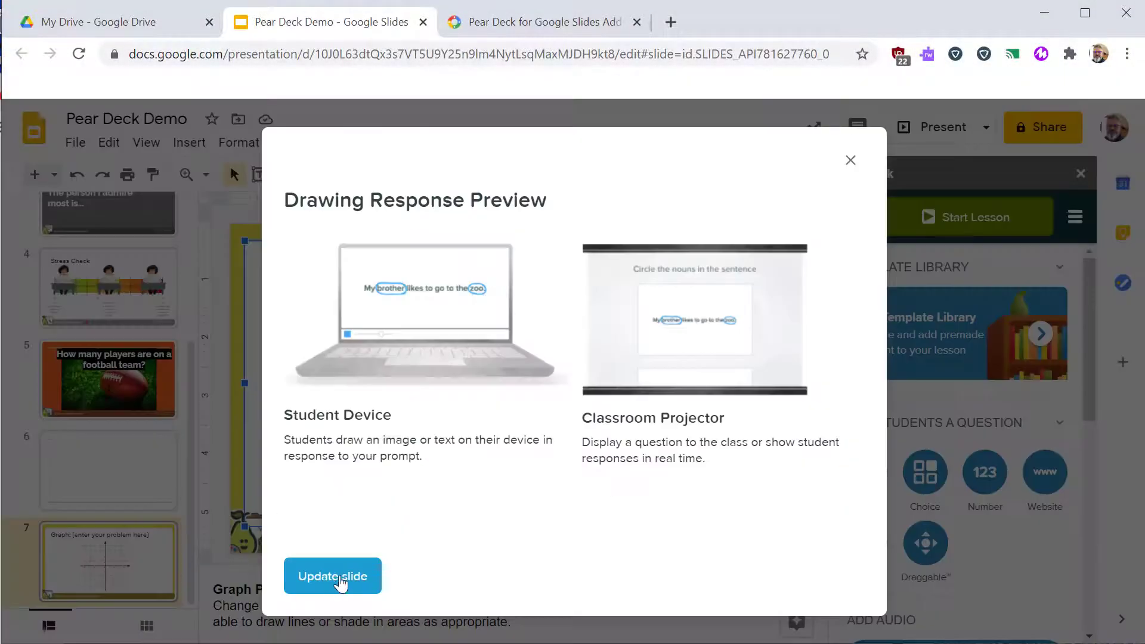
click(333, 581)
drag(359, 267, 698, 266)
text(X = 2)
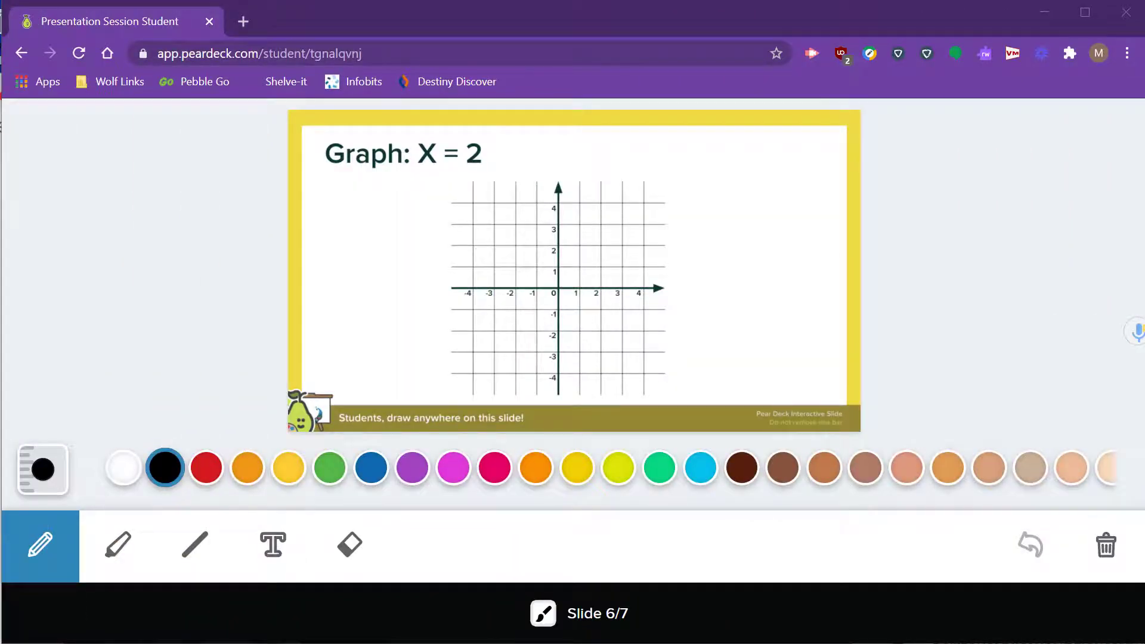
Draw a vertical line at x = 2 and review it in Grid and Overlaid layouts.
click(200, 544)
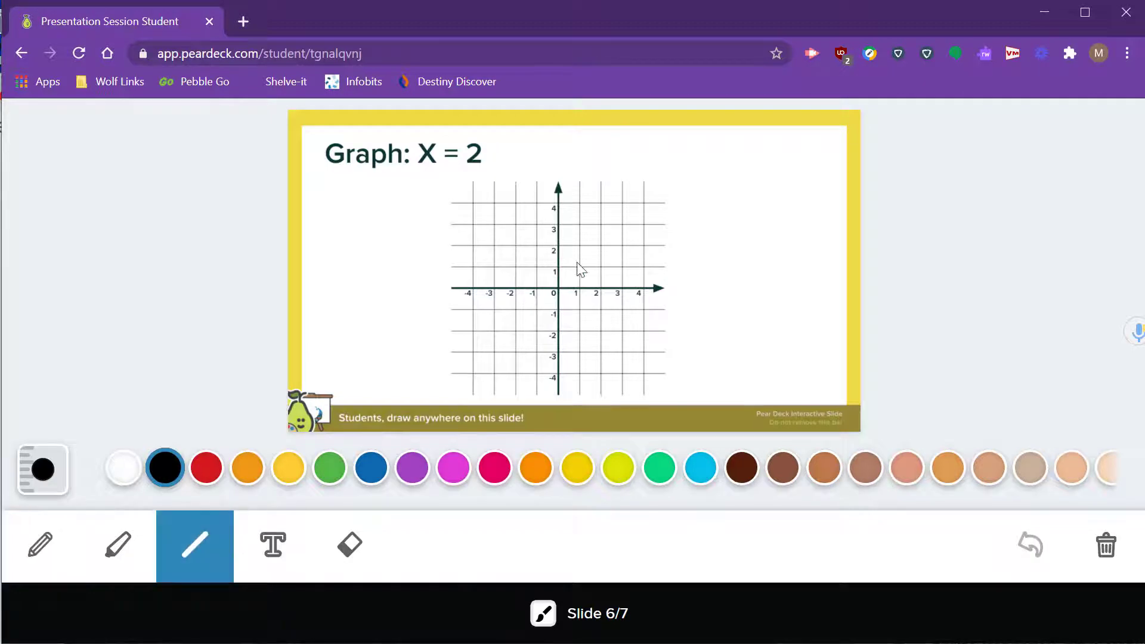
drag(599, 197, 601, 377)
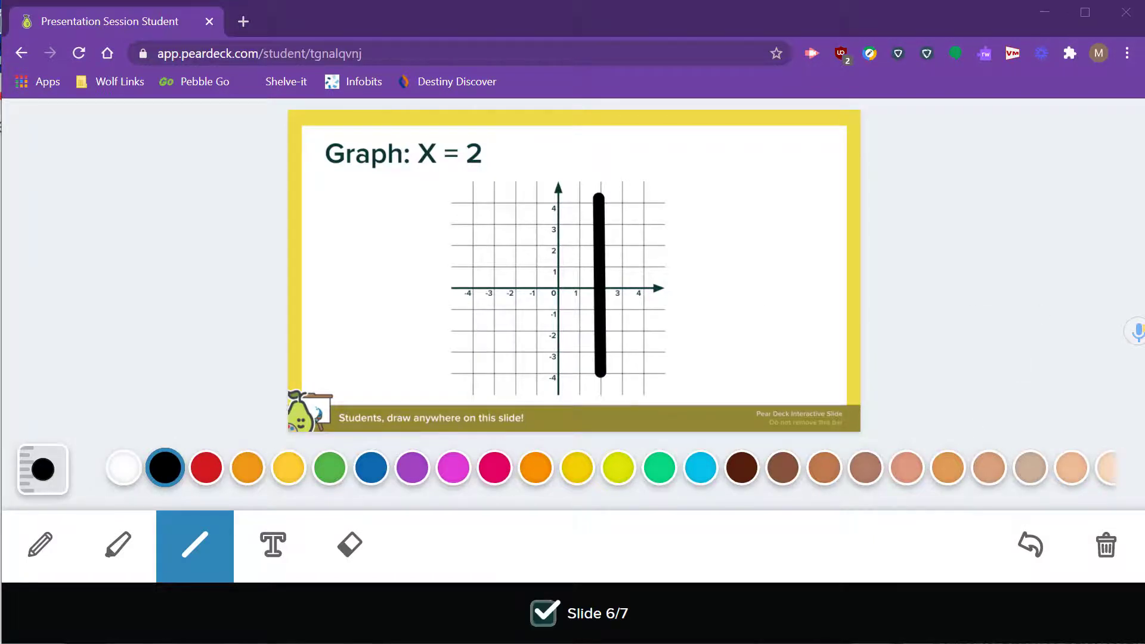
drag(1144, 65, 427, 74)
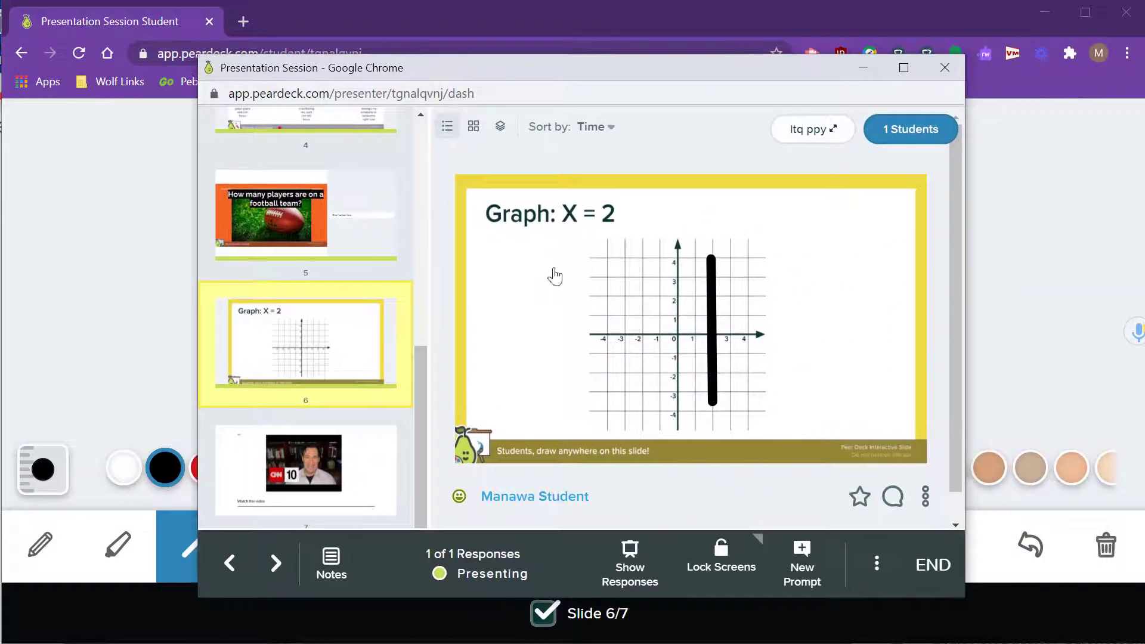
click(485, 132)
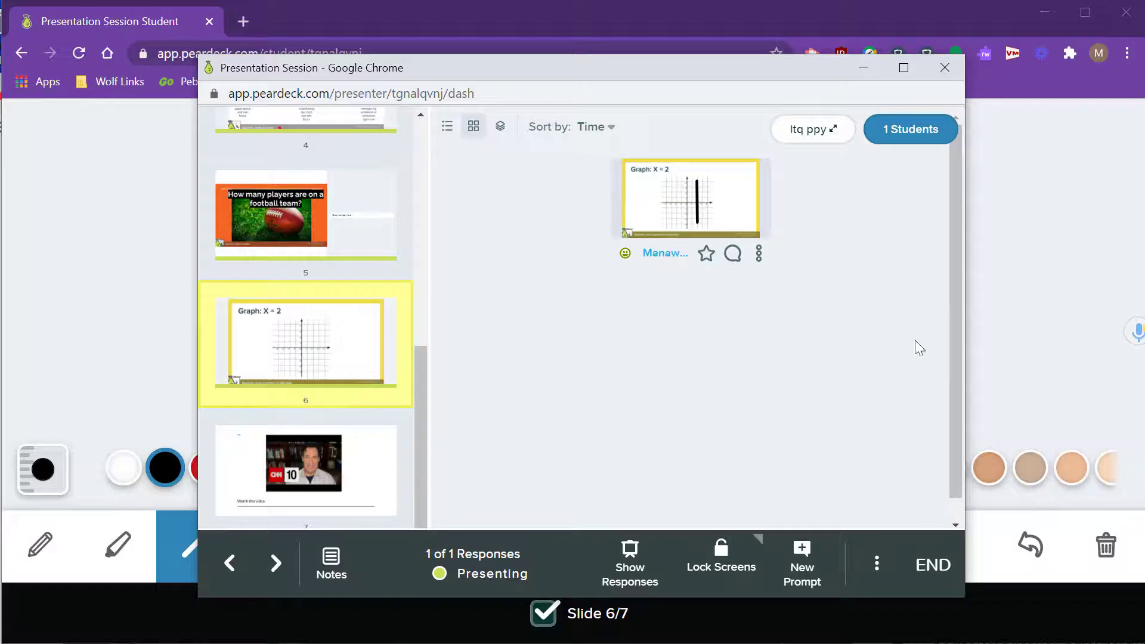
click(501, 126)
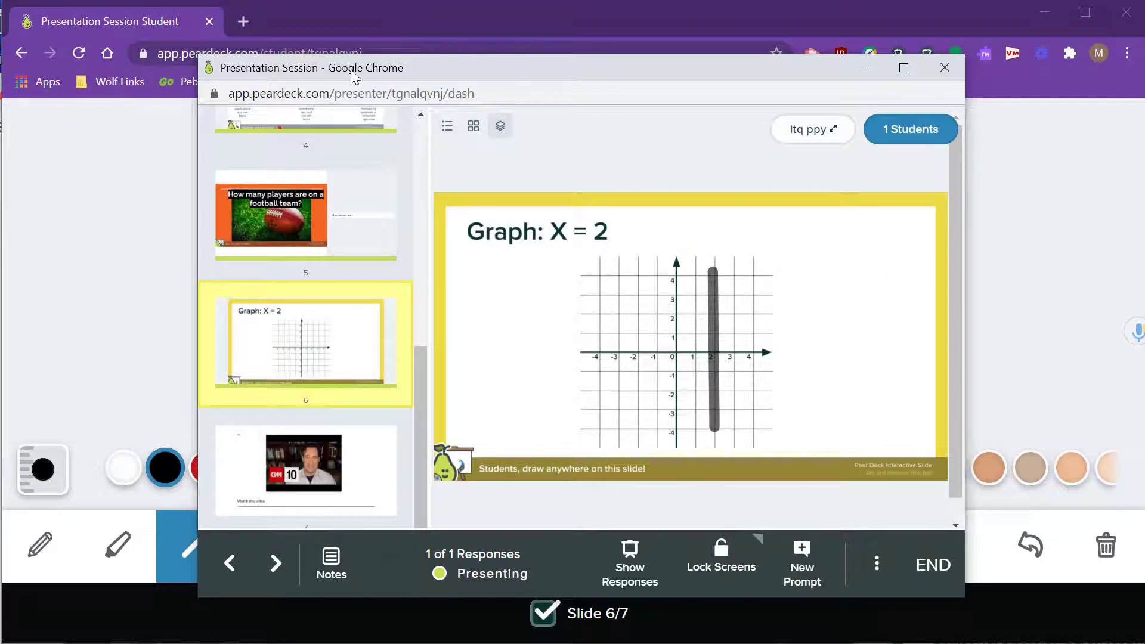
drag(351, 69, 1144, 77)
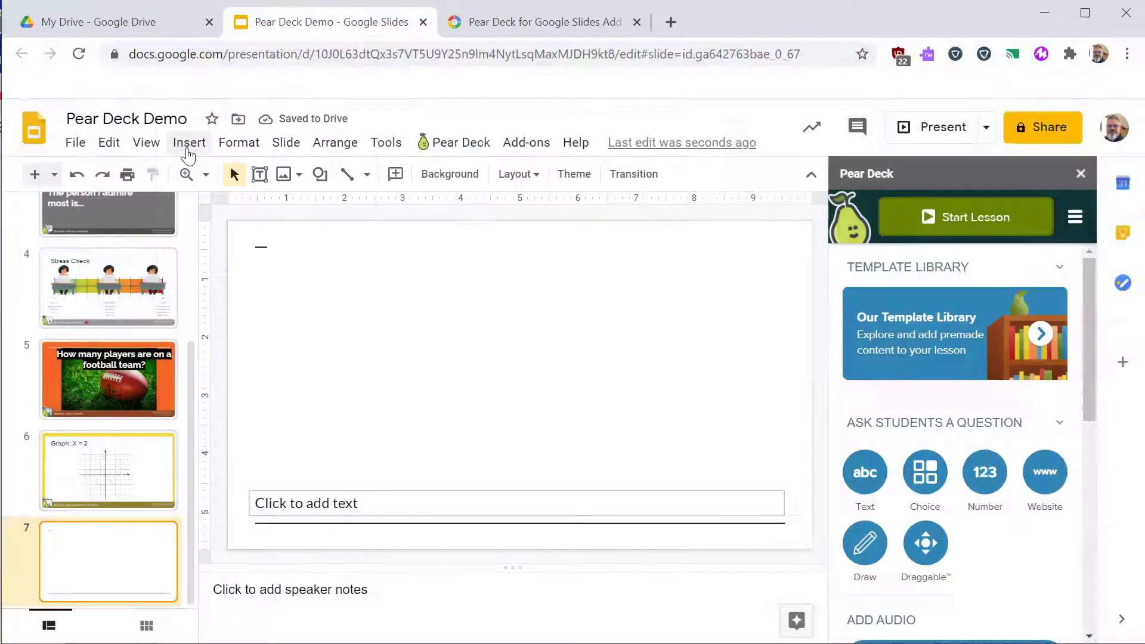
click(188, 143)
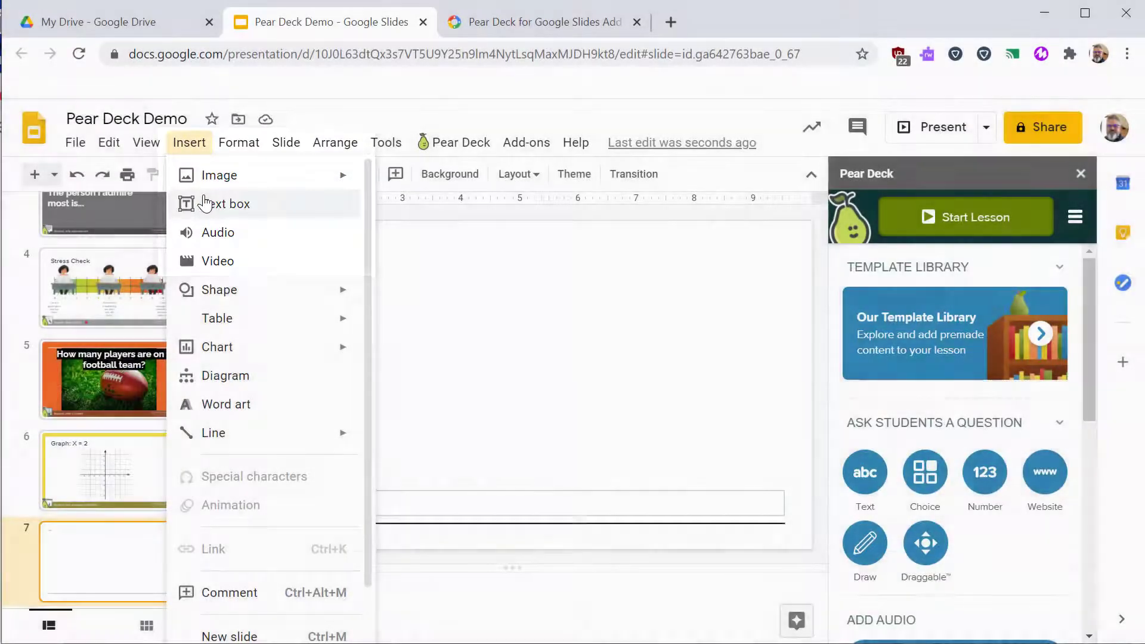
Insert the CNN 10 video 'Typhoons Vs. Hurricanes' via a cnn10 search and open it on YouTube.
click(218, 260)
text(cnn10)
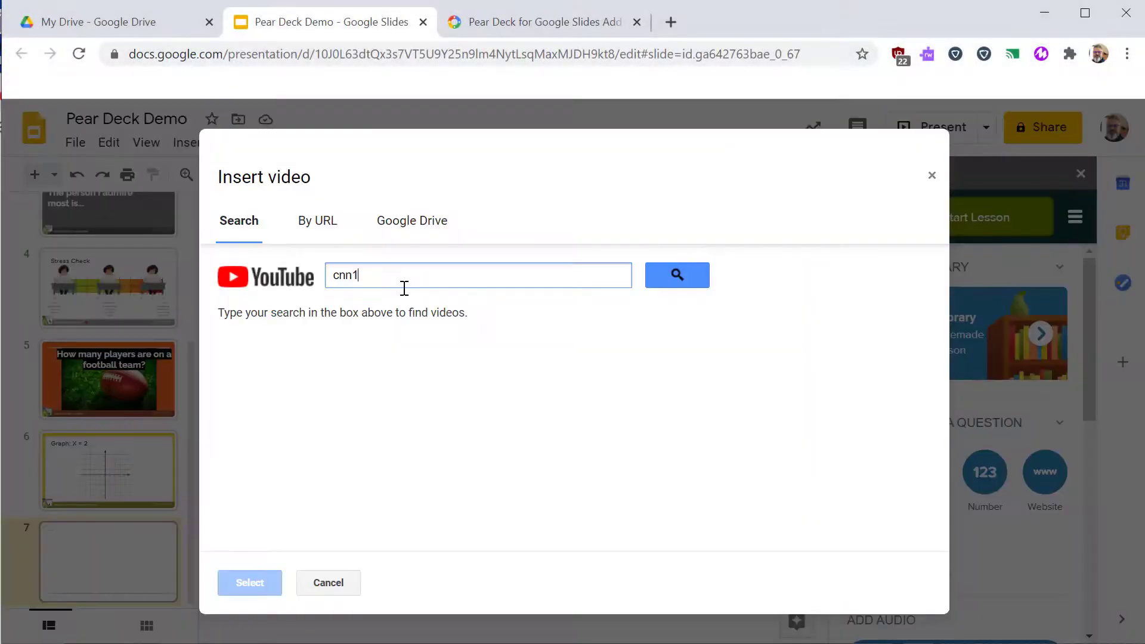
key(Return)
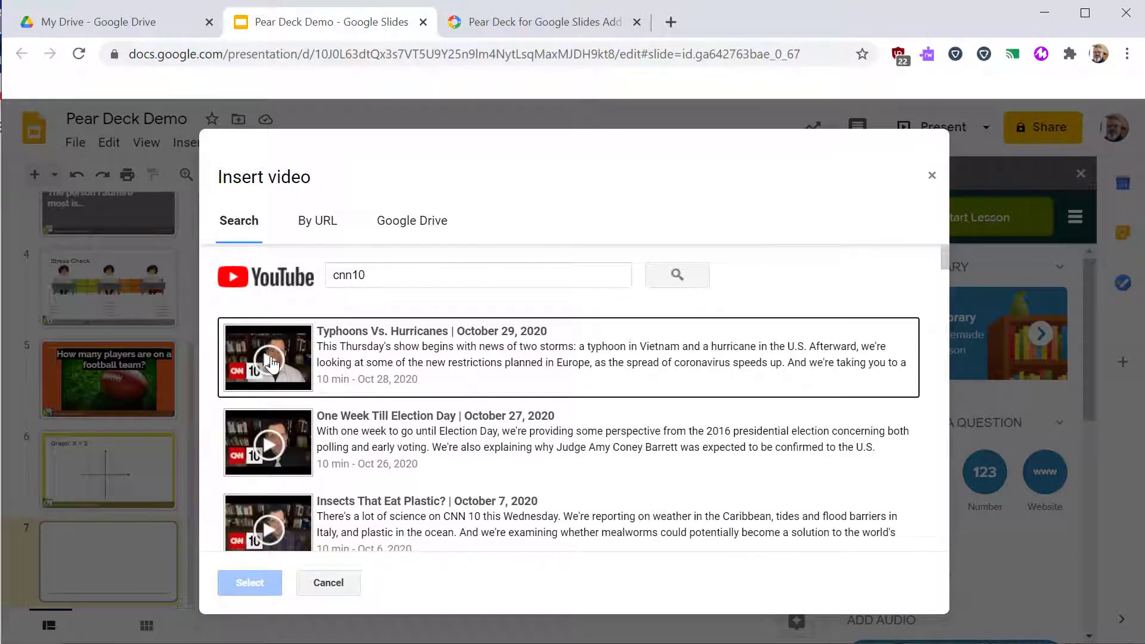
click(272, 363)
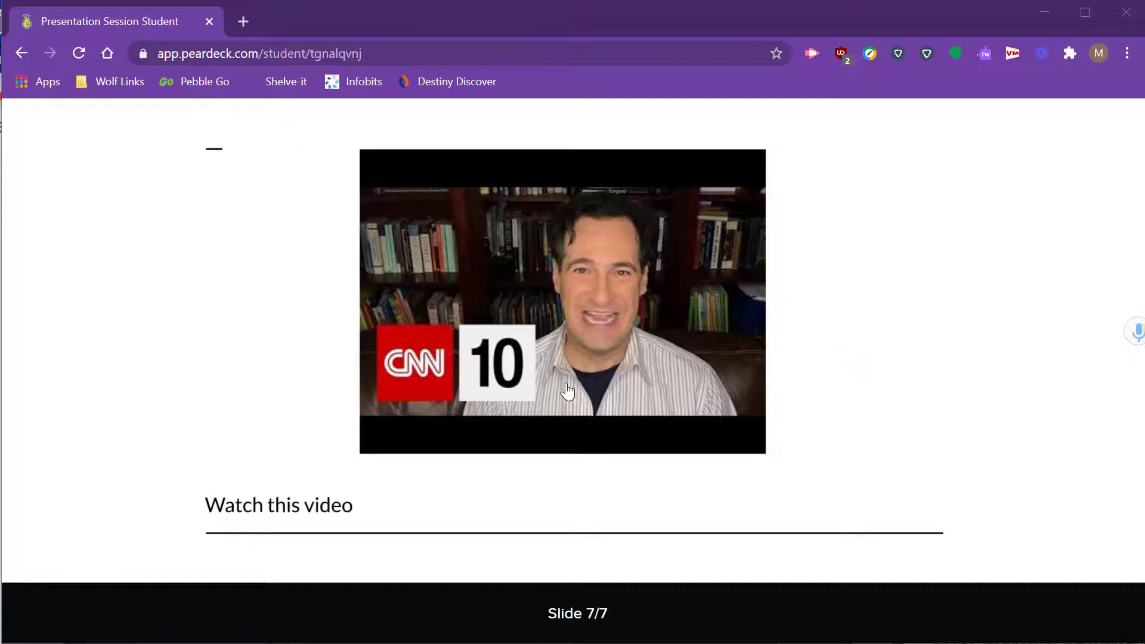
click(565, 340)
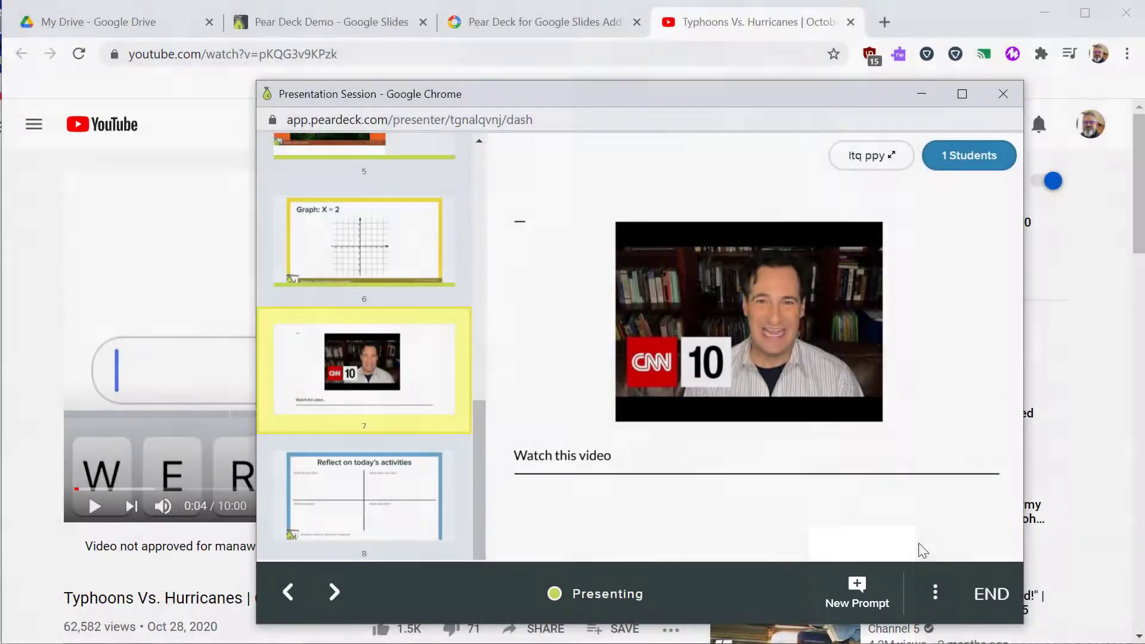
Add the 'Reflect on today's activities' prompt and type 'I like playing quizzlet' under What did you like?
click(859, 595)
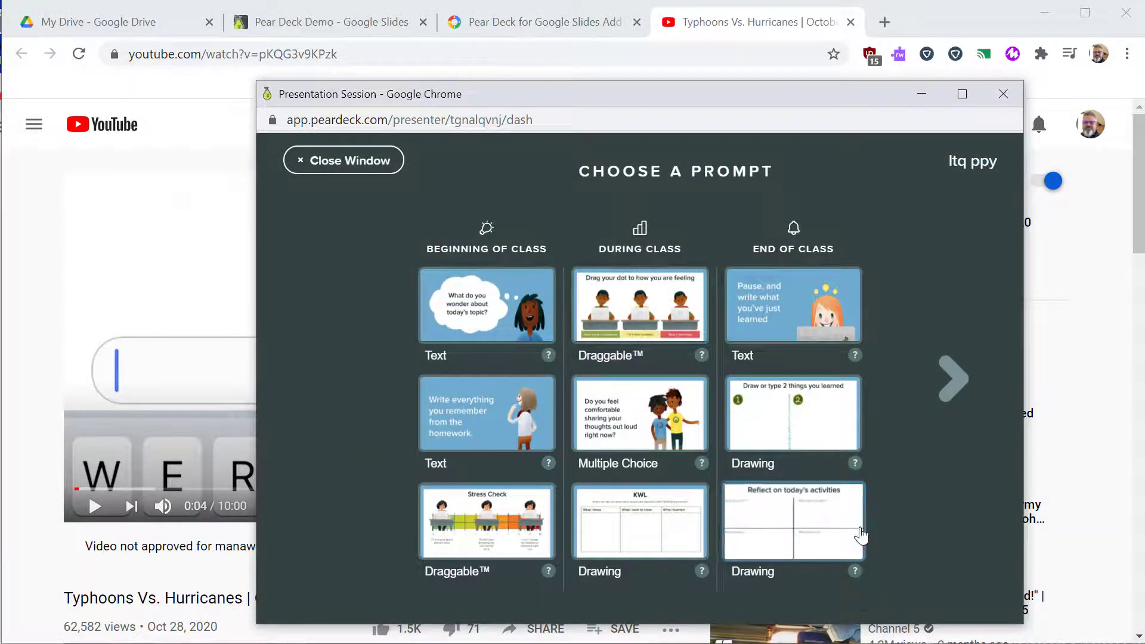
click(780, 524)
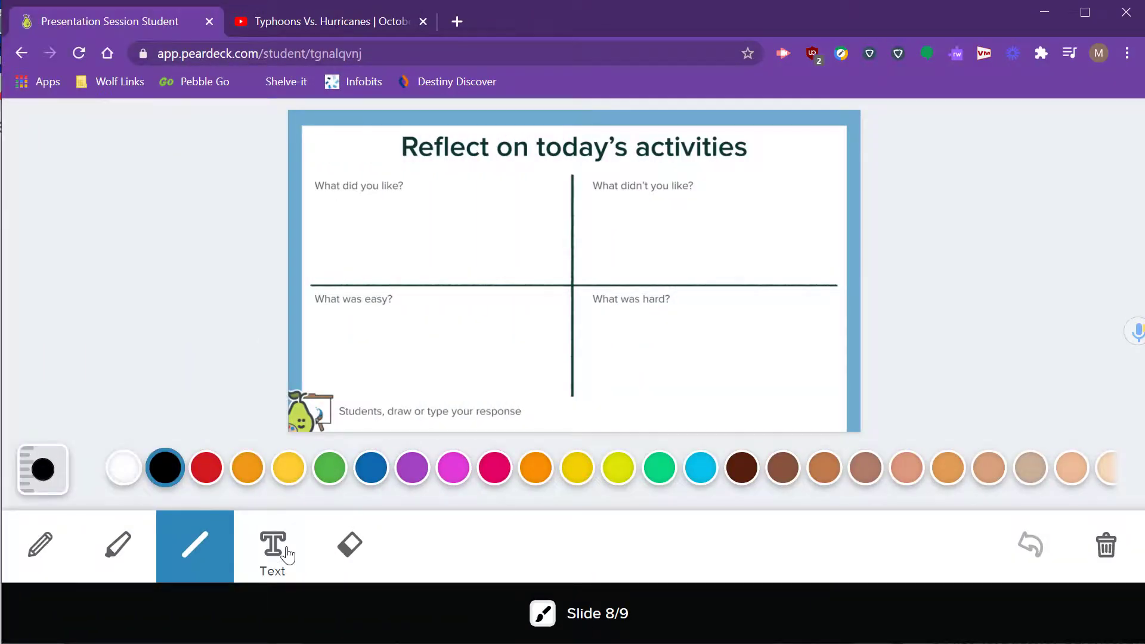
click(288, 554)
click(329, 214)
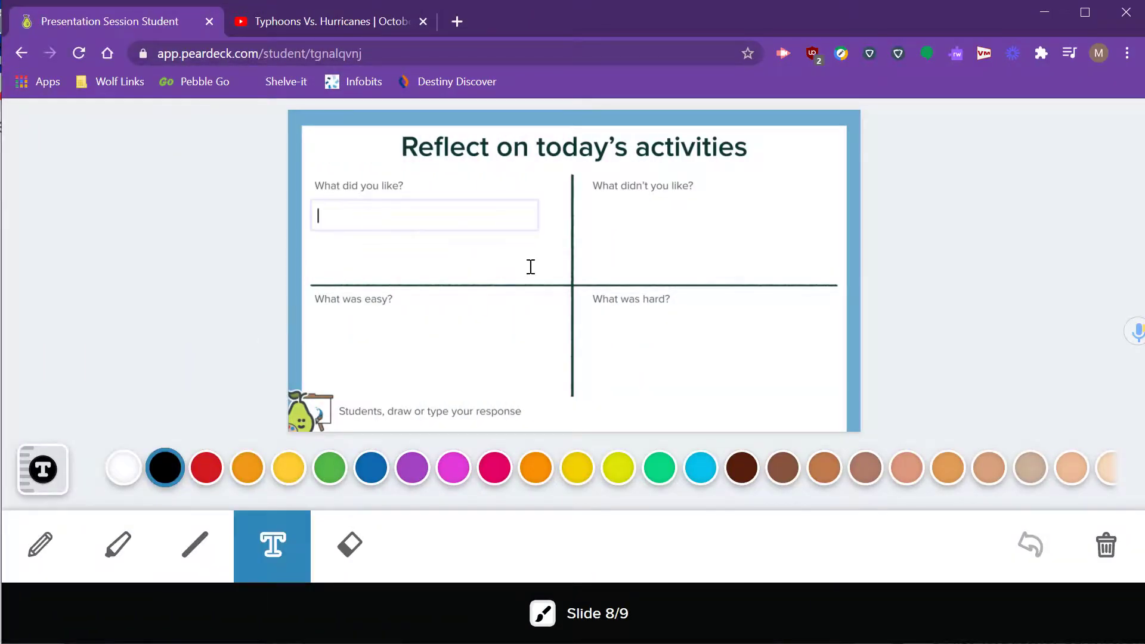
text(I like playing quizzlet)
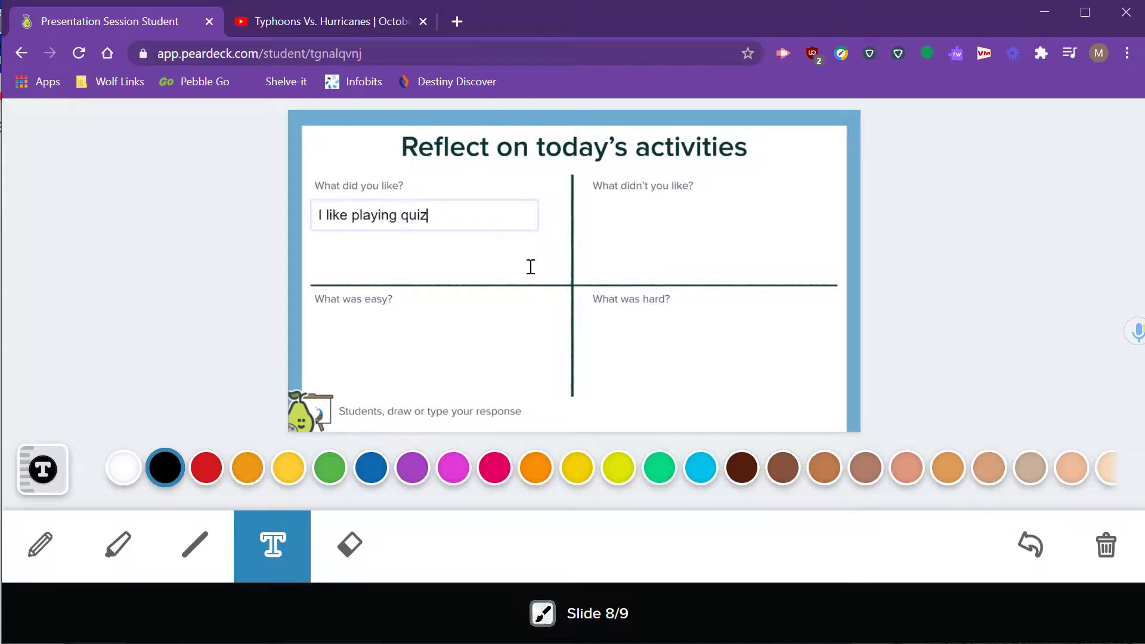